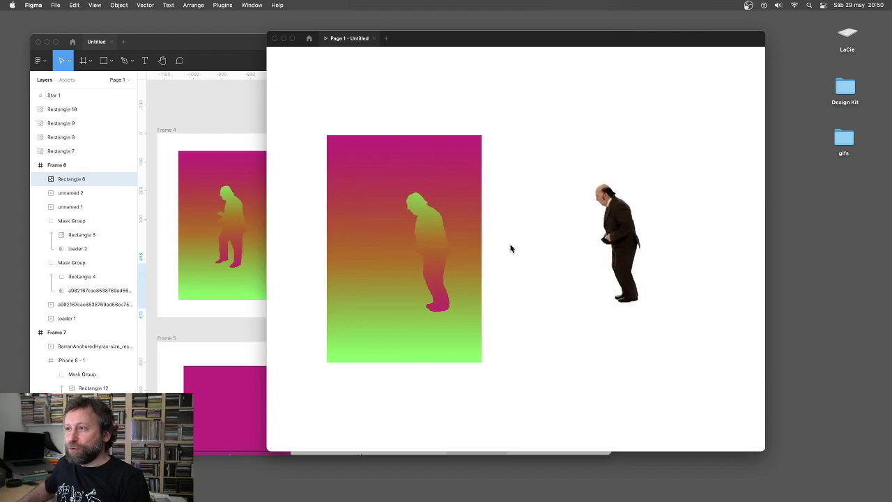
Step the prototype preview through the dancers, circles, waveform bars and ASCII walking figure frames.
{"action": "left_click", "coordinate": [510, 248]}
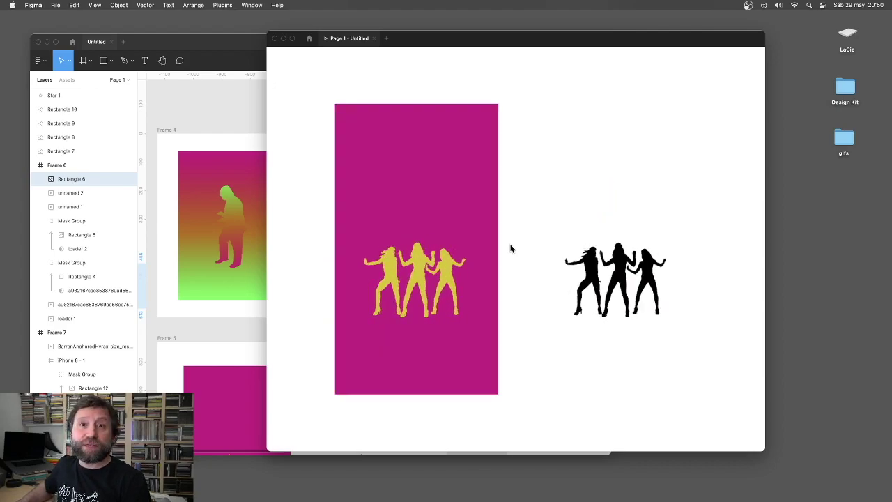
{"action": "left_click", "coordinate": [511, 248]}
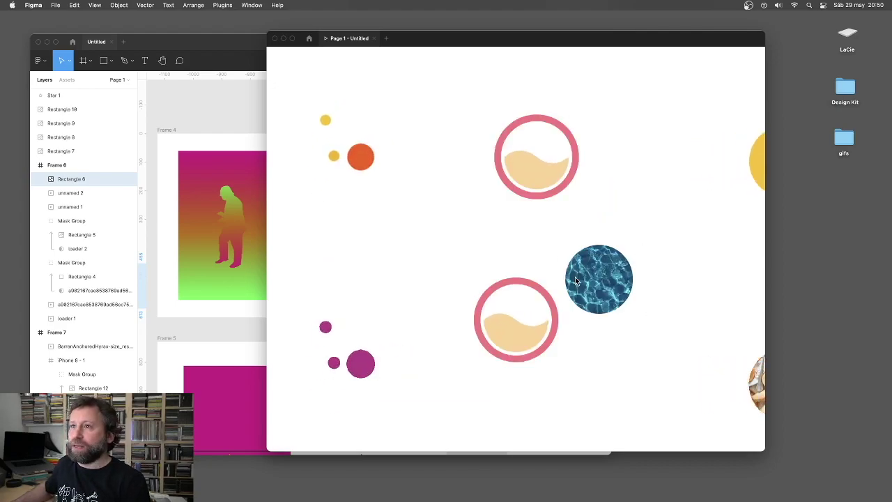
{"action": "left_click", "coordinate": [548, 255]}
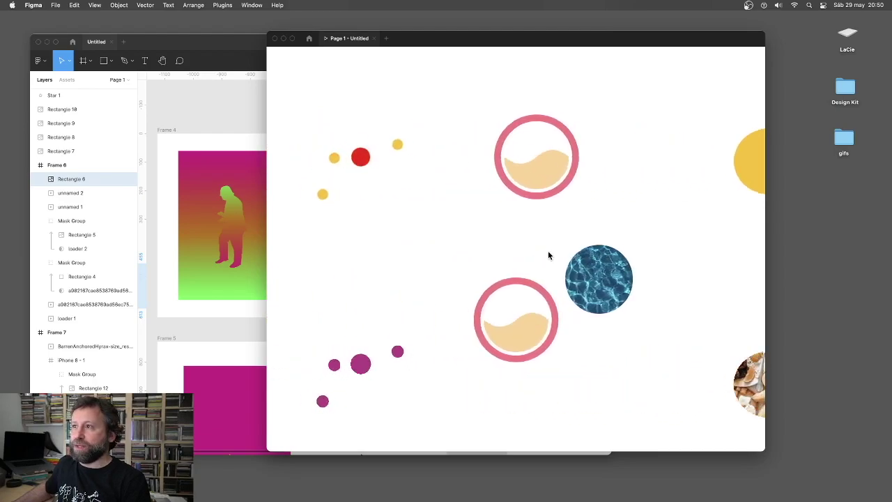
{"action": "left_click", "coordinate": [548, 255]}
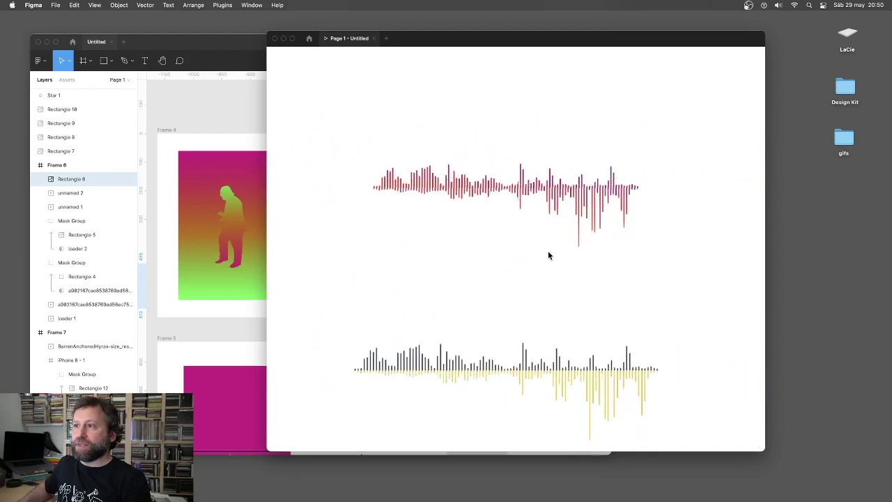
{"action": "left_click", "coordinate": [548, 254]}
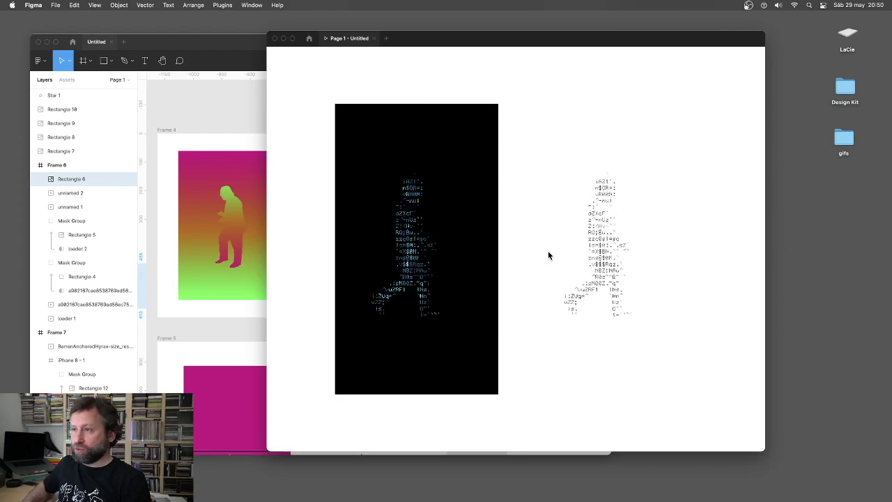
{"action": "left_click", "coordinate": [549, 255]}
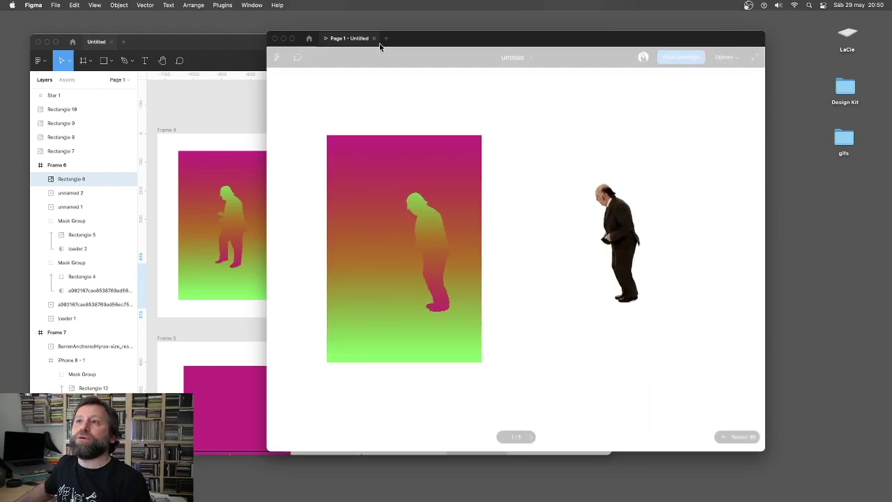
Move Star 1 onto the street photo and enlarge it to 396×396.
{"action": "mouse_move", "coordinate": [418, 42]}
{"action": "left_mouse_down"}
{"action": "mouse_move", "coordinate": [522, 44]}
{"action": "mouse_move", "coordinate": [513, 46]}
{"action": "left_mouse_up"}
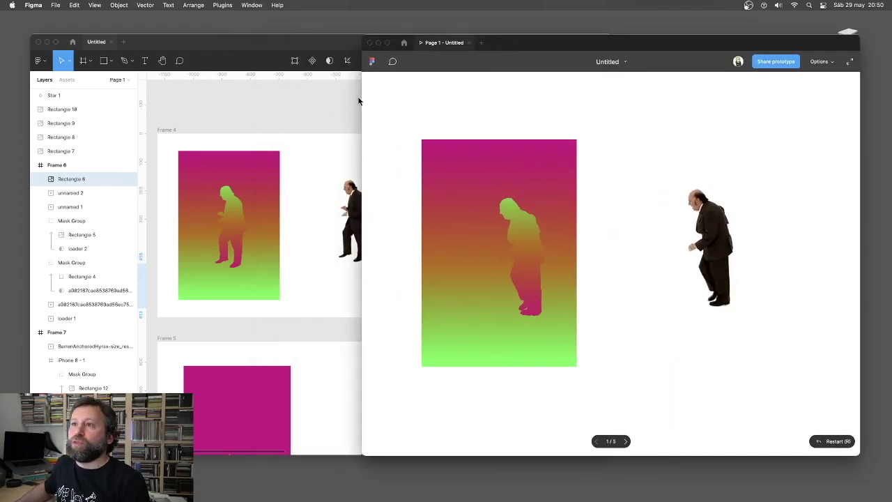
{"action": "left_click_drag", "start_coordinate": [364, 102], "coordinate": [466, 98]}
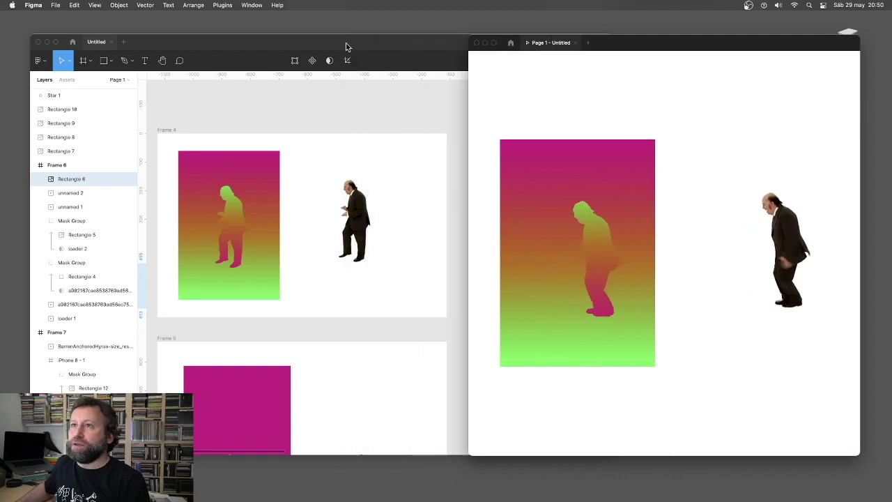
{"action": "left_click", "coordinate": [325, 134]}
{"action": "scroll", "coordinate": [309, 173], "scroll_direction": "up", "scroll_amount": 5}
{"action": "scroll", "coordinate": [309, 174], "scroll_direction": "up", "scroll_amount": 2}
{"action": "scroll", "coordinate": [309, 173], "scroll_direction": "left", "scroll_amount": 1}
{"action": "left_click", "coordinate": [286, 160]}
{"action": "left_click_drag", "start_coordinate": [285, 160], "coordinate": [281, 255]}
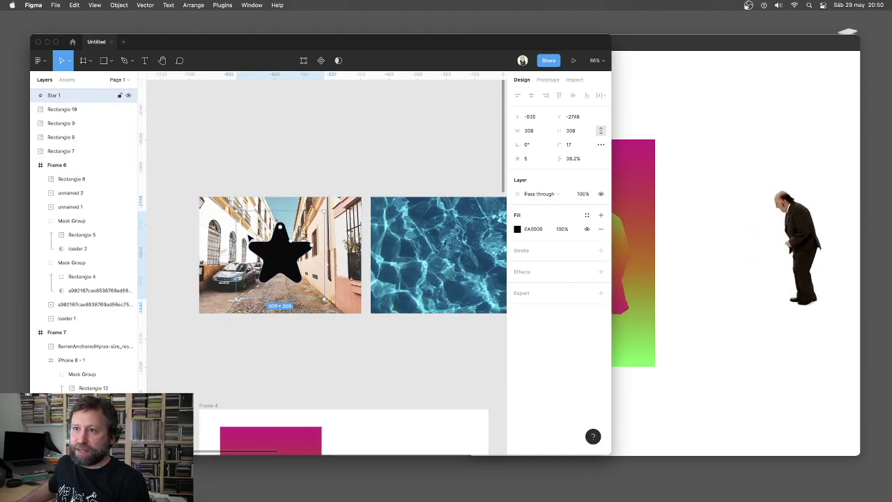
{"action": "left_click_drag", "start_coordinate": [278, 217], "coordinate": [281, 249]}
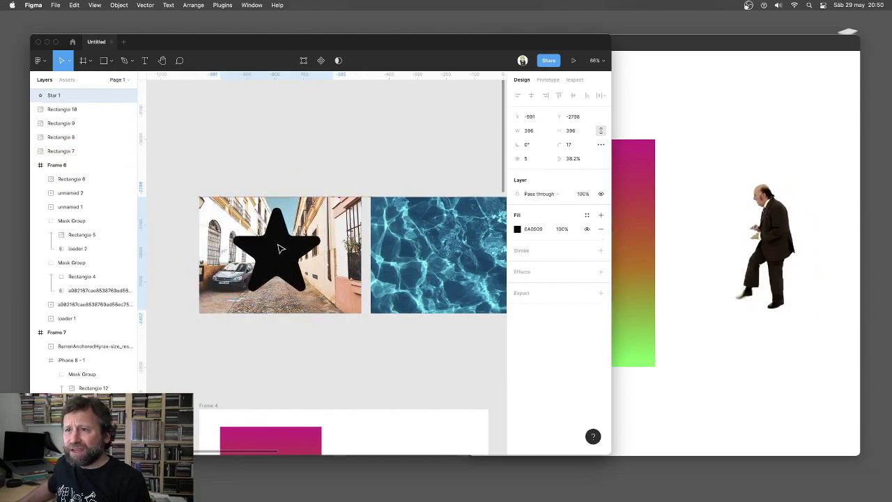
Put the star layer below Rectangle 7, select both, and use the star as a mask.
{"action": "mouse_move", "coordinate": [189, 160]}
{"action": "left_mouse_down"}
{"action": "mouse_move", "coordinate": [215, 175]}
{"action": "mouse_move", "coordinate": [332, 312]}
{"action": "mouse_move", "coordinate": [278, 181]}
{"action": "left_mouse_up"}
{"action": "left_click", "coordinate": [66, 94]}
{"action": "key", "text": "Escape"}
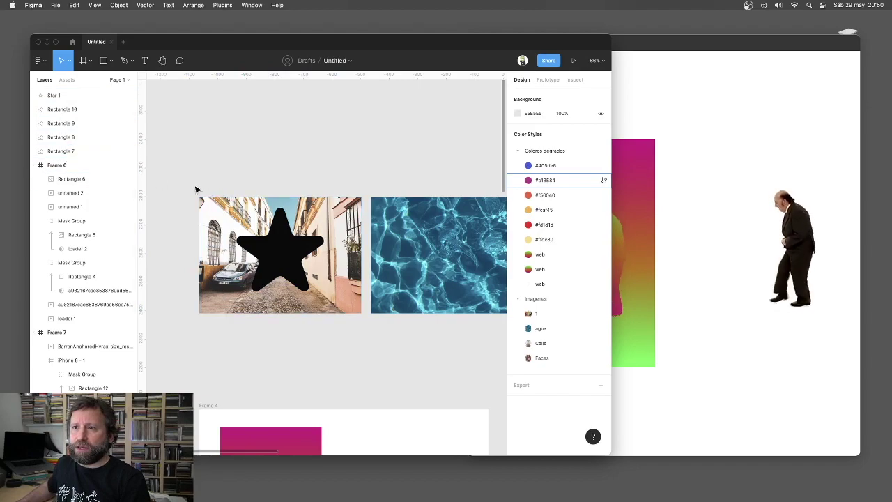
{"action": "left_click", "coordinate": [55, 96]}
{"action": "key", "text": "Escape"}
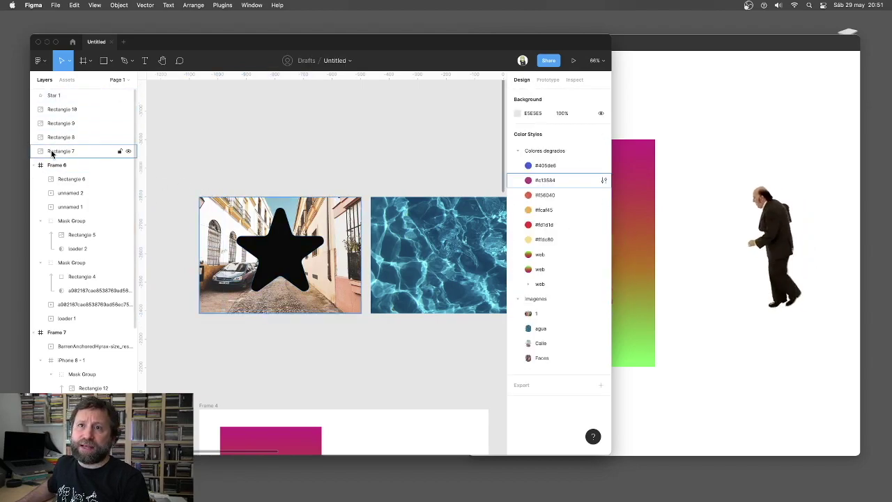
{"action": "left_click", "coordinate": [60, 95]}
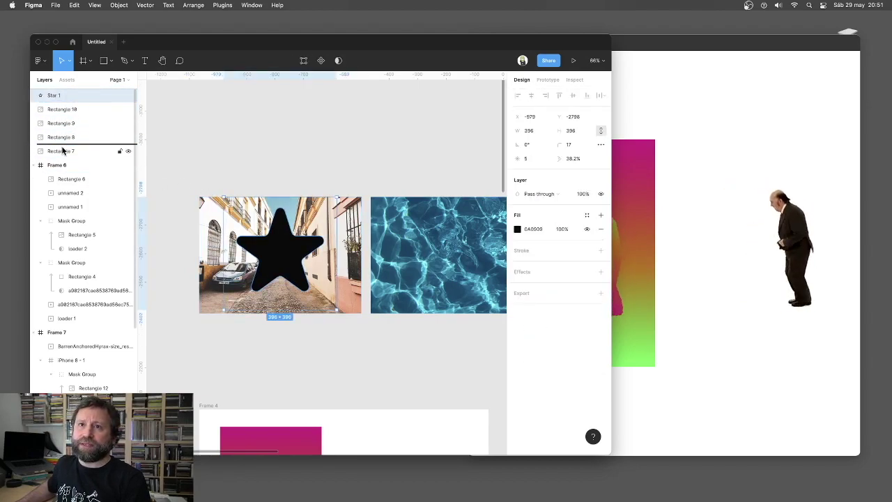
{"action": "left_click_drag", "start_coordinate": [63, 158], "coordinate": [62, 157]}
{"action": "left_click_drag", "start_coordinate": [193, 167], "coordinate": [327, 328]}
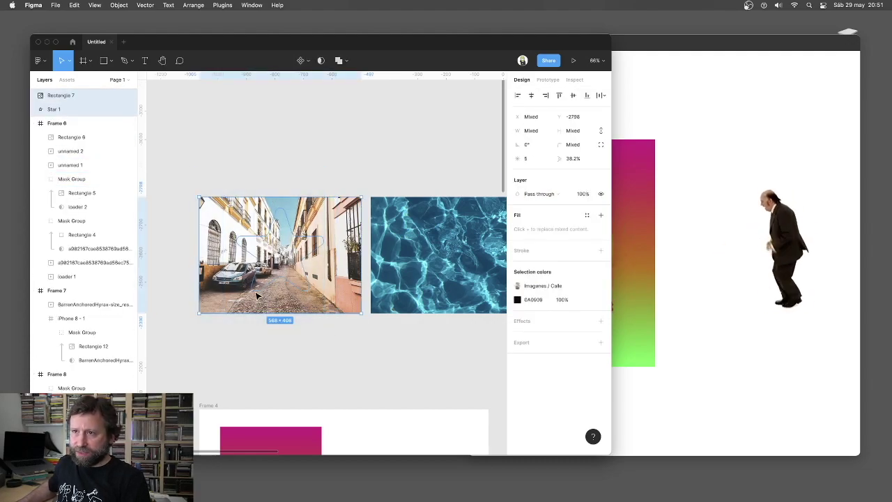
{"action": "left_click", "coordinate": [321, 62]}
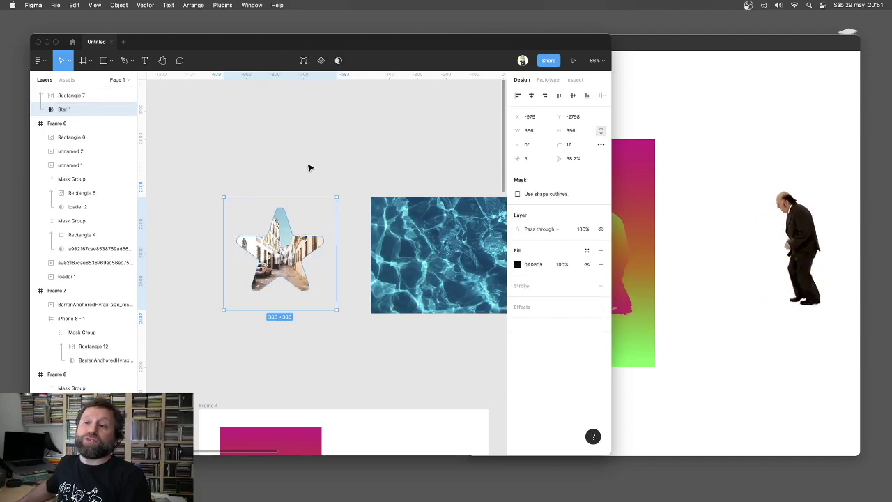
Enlarge the street photo inside the star mask to 620×445 and reposition it.
{"action": "left_click", "coordinate": [310, 212]}
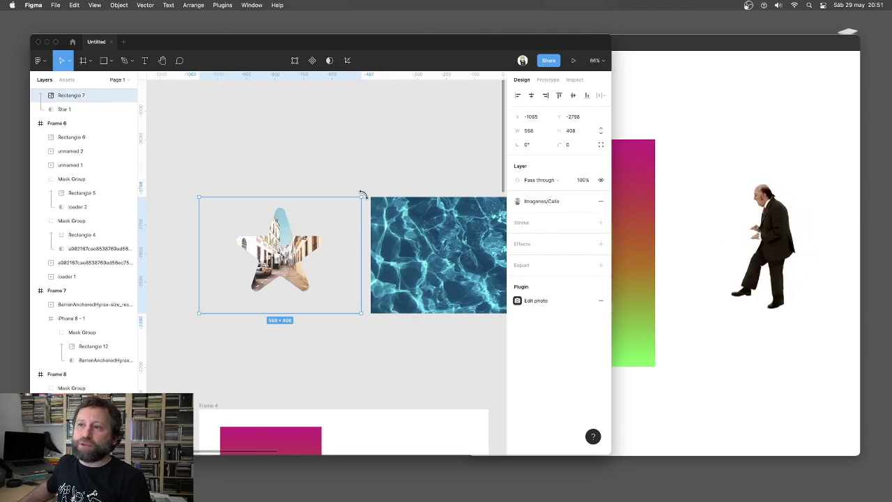
{"action": "left_click_drag", "start_coordinate": [360, 195], "coordinate": [375, 188]}
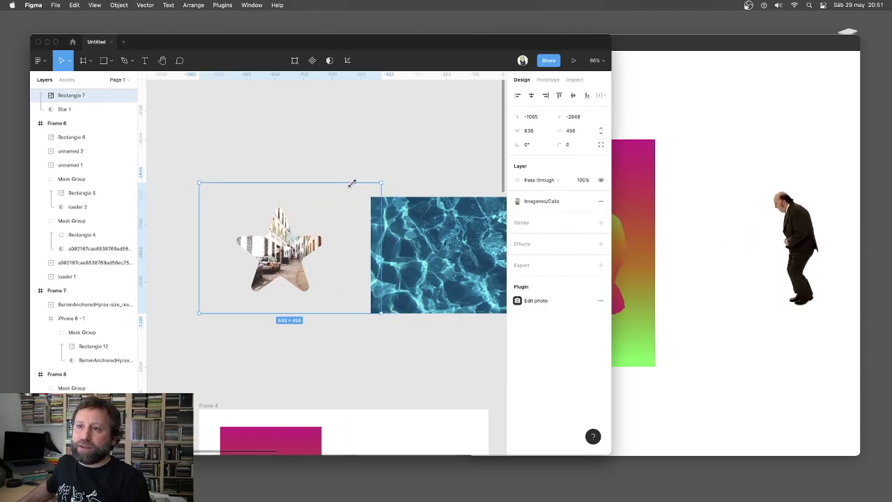
{"action": "left_click_drag", "start_coordinate": [331, 223], "coordinate": [323, 214]}
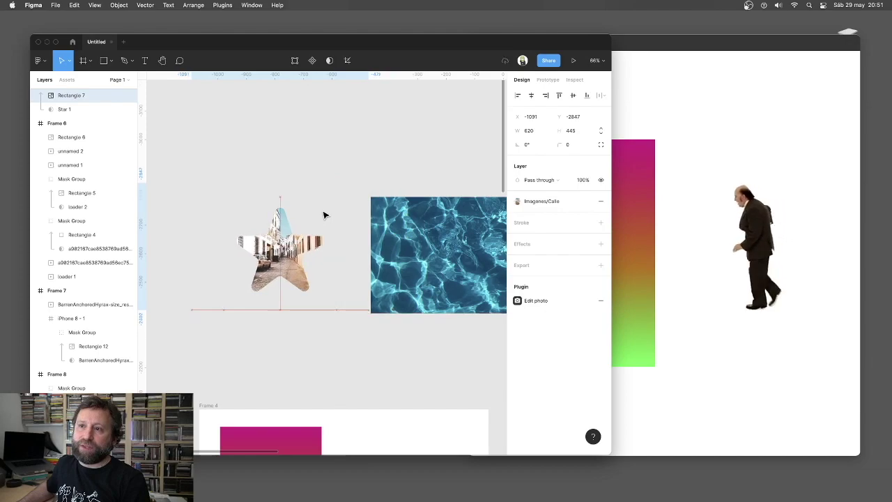
{"action": "left_click", "coordinate": [273, 162]}
{"action": "scroll", "coordinate": [308, 269], "scroll_direction": "down", "scroll_amount": 5}
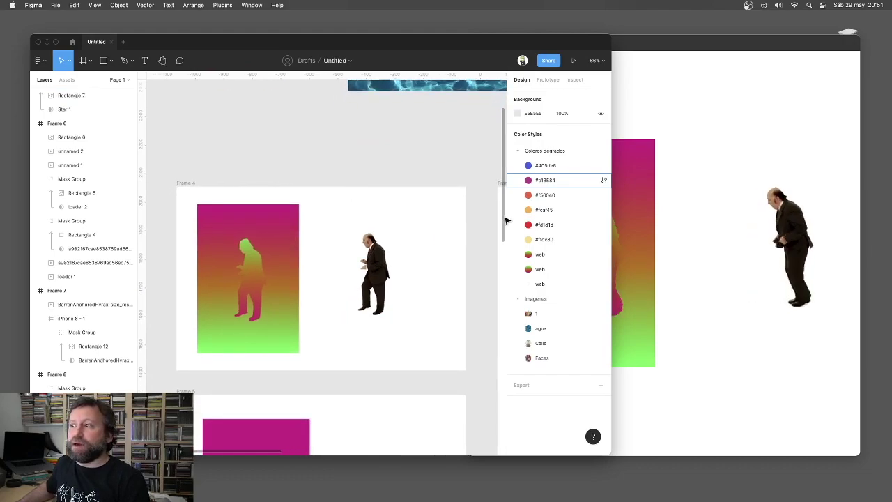
Draw a 278×466 rectangle beside the walking man in Frame 4.
{"action": "left_click", "coordinate": [654, 140]}
{"action": "left_click_drag", "start_coordinate": [600, 44], "coordinate": [625, 47]}
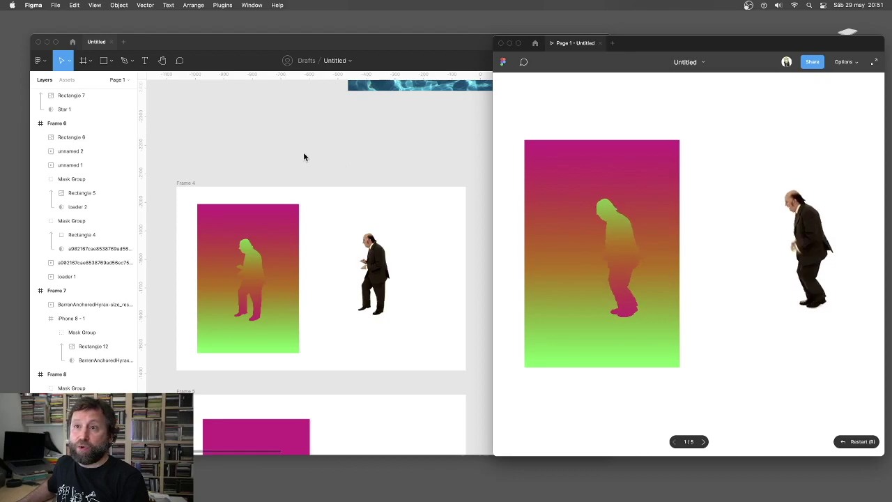
{"action": "left_click", "coordinate": [110, 61]}
{"action": "left_click", "coordinate": [110, 60]}
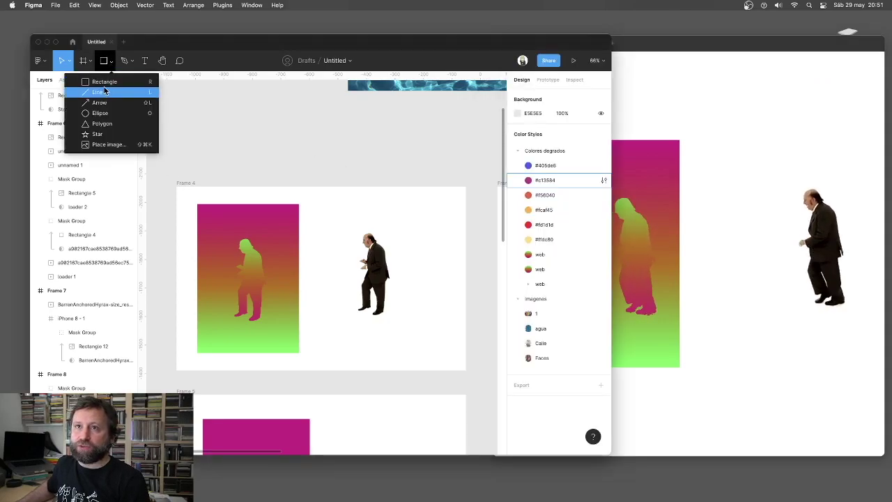
{"action": "left_click", "coordinate": [103, 82]}
{"action": "left_click_drag", "start_coordinate": [339, 209], "coordinate": [418, 342]}
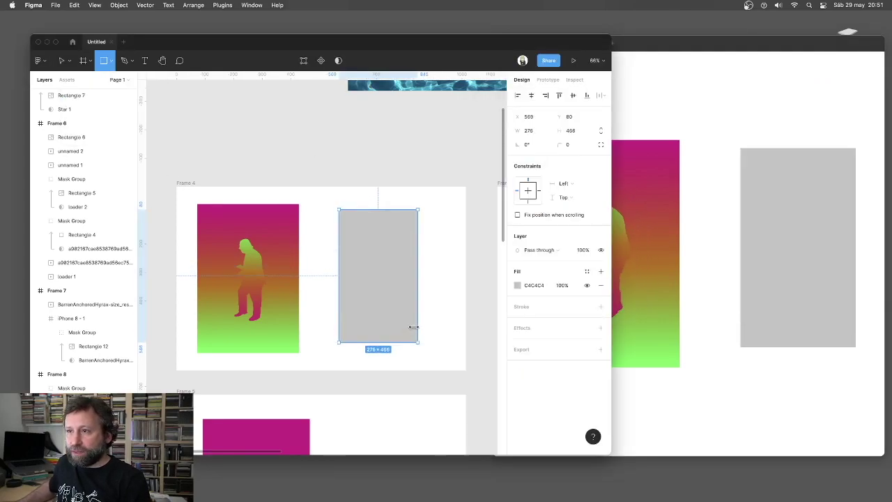
{"action": "left_click_drag", "start_coordinate": [382, 288], "coordinate": [379, 289]}
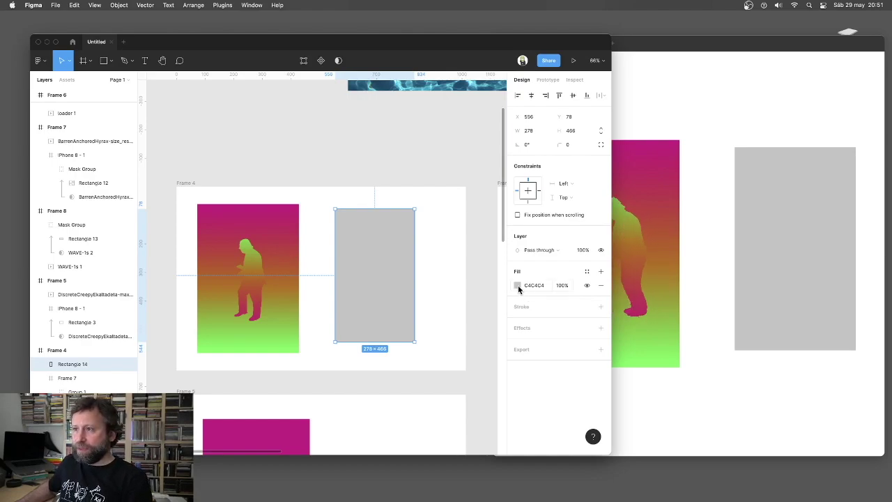
Apply the purple-to-orange Colores degradados/web gradient style to the rectangle and combine it with the walker into a mask group.
{"action": "left_click", "coordinate": [586, 271]}
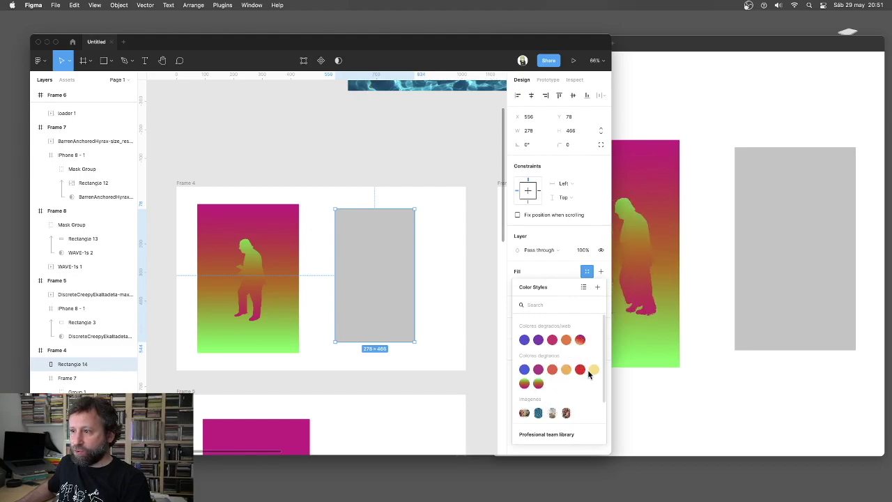
{"action": "left_click", "coordinate": [580, 338]}
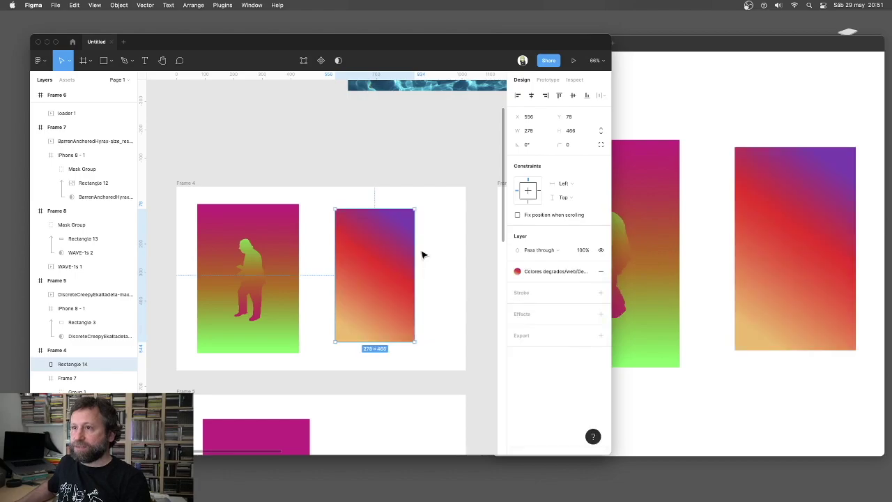
{"action": "left_click", "coordinate": [335, 198]}
{"action": "left_click_drag", "start_coordinate": [336, 198], "coordinate": [425, 334]}
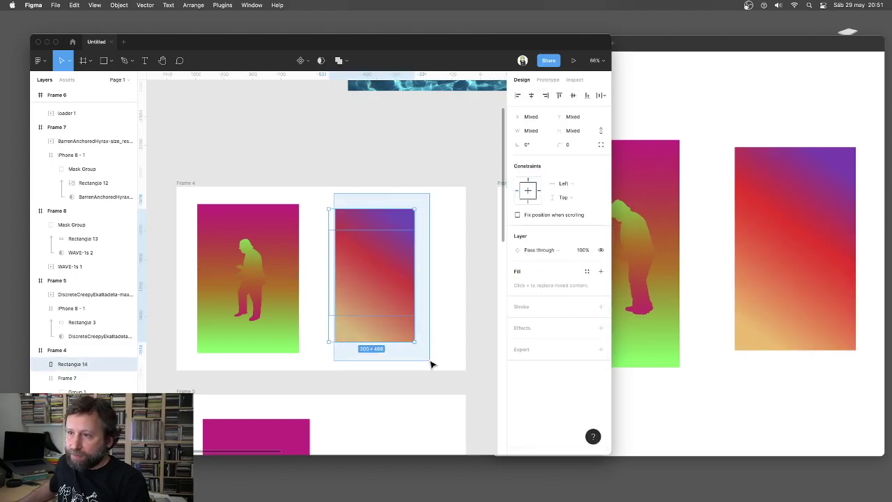
{"action": "left_click", "coordinate": [321, 60]}
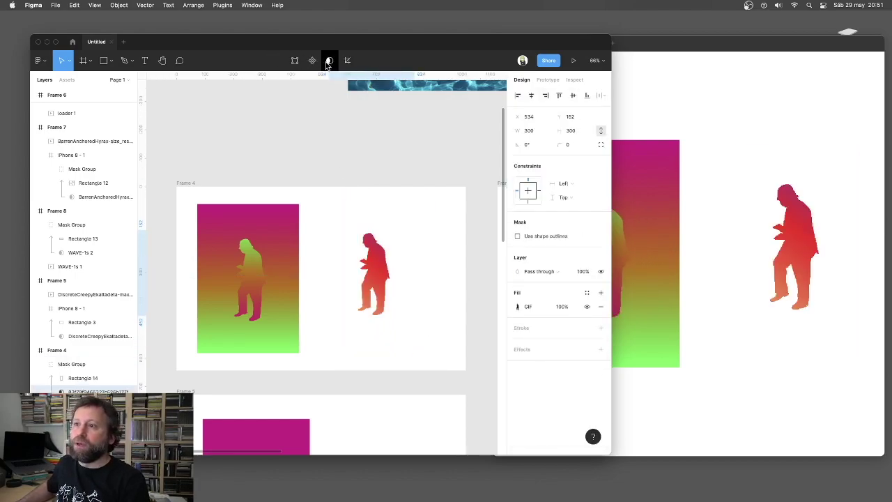
Fill Rectangle 14 over the right-hand walker with the Imagenes/Faces style and check the preview.
{"action": "left_click", "coordinate": [678, 42]}
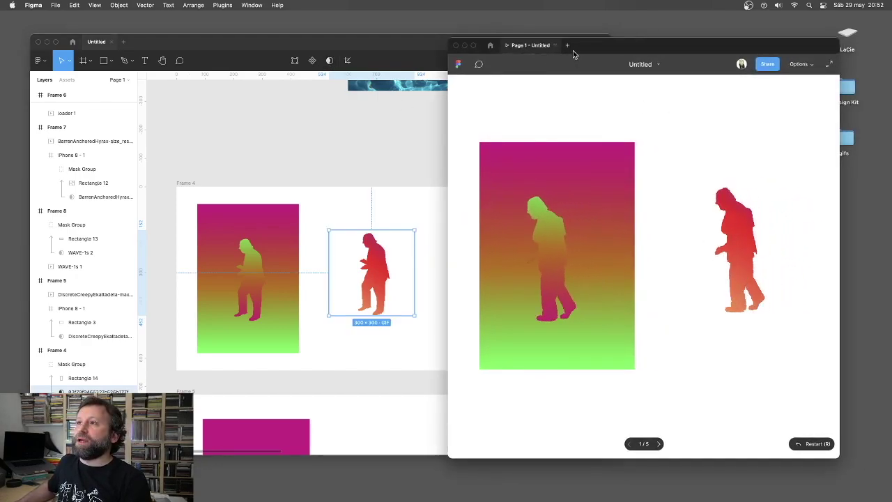
{"action": "left_click_drag", "start_coordinate": [591, 50], "coordinate": [604, 52]}
{"action": "left_click", "coordinate": [370, 216]}
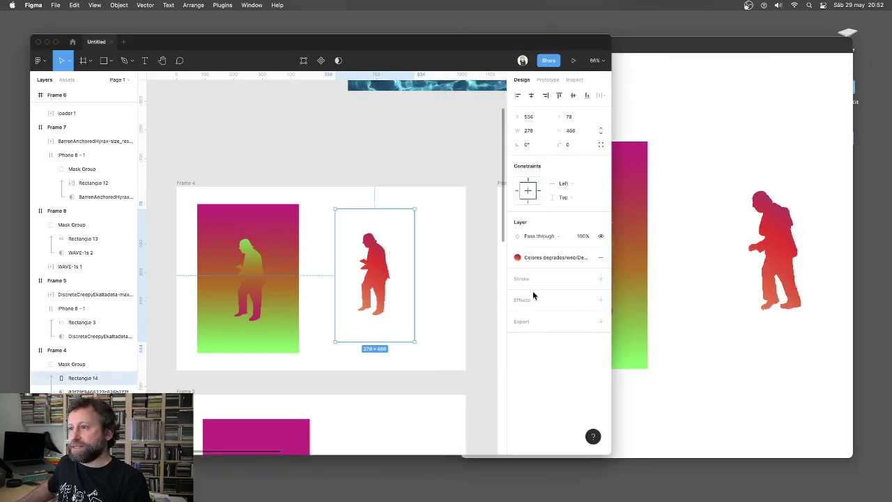
{"action": "left_click", "coordinate": [517, 257]}
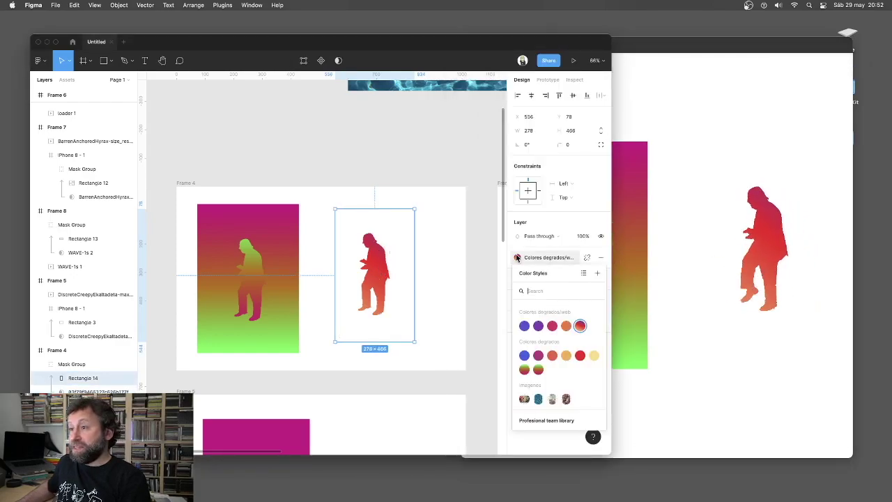
{"action": "left_click", "coordinate": [566, 400]}
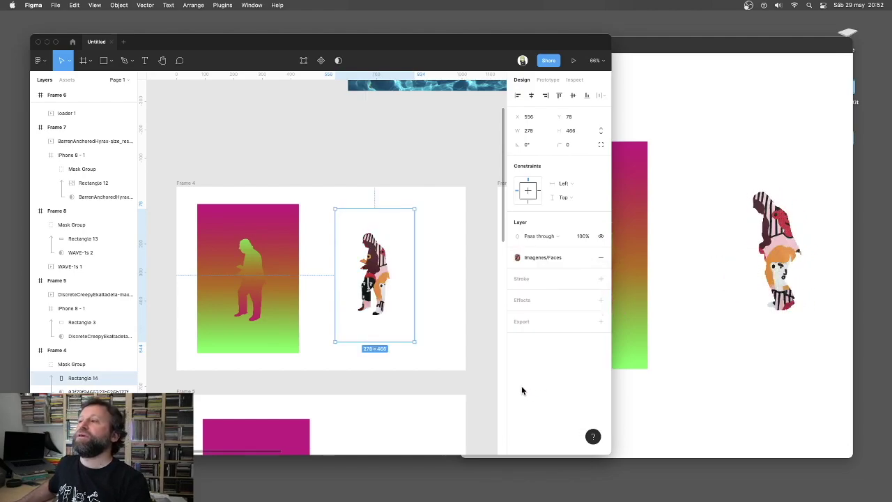
{"action": "left_click_drag", "start_coordinate": [352, 41], "coordinate": [317, 42]}
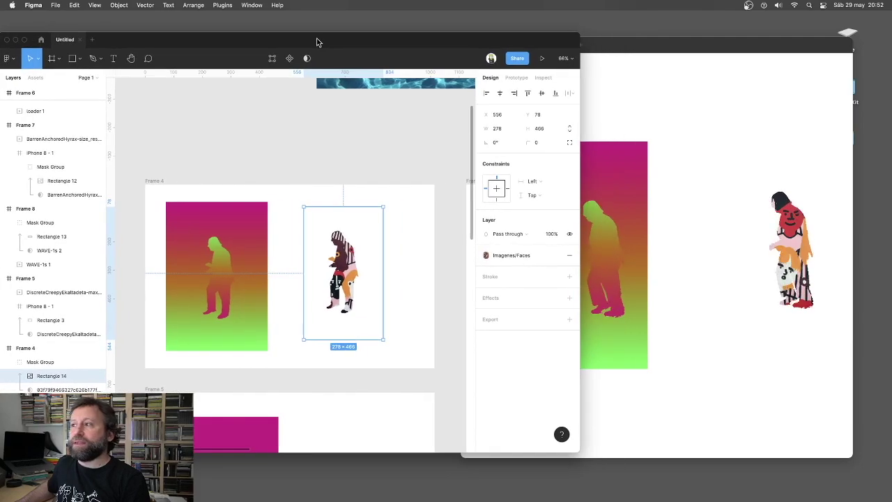
{"action": "left_click_drag", "start_coordinate": [597, 47], "coordinate": [621, 51]}
{"action": "left_click", "coordinate": [209, 214]}
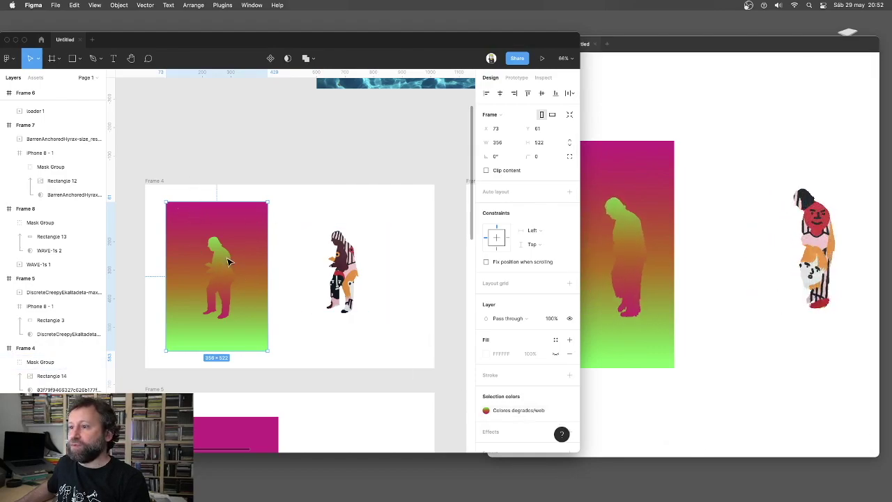
Swap the left figure's gradient for Imagenes/Calle rotated to 0°, then advance the preview to the dancers.
{"action": "left_click", "coordinate": [211, 221]}
{"action": "left_click", "coordinate": [486, 256]}
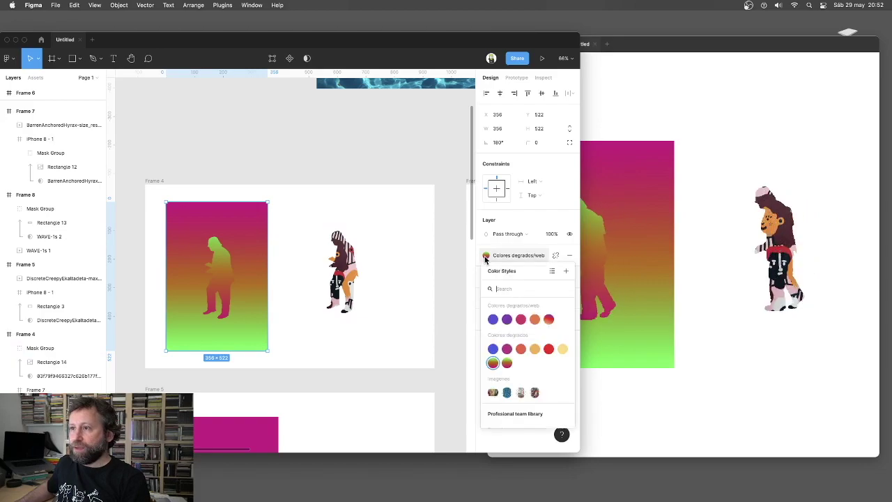
{"action": "left_click", "coordinate": [521, 393]}
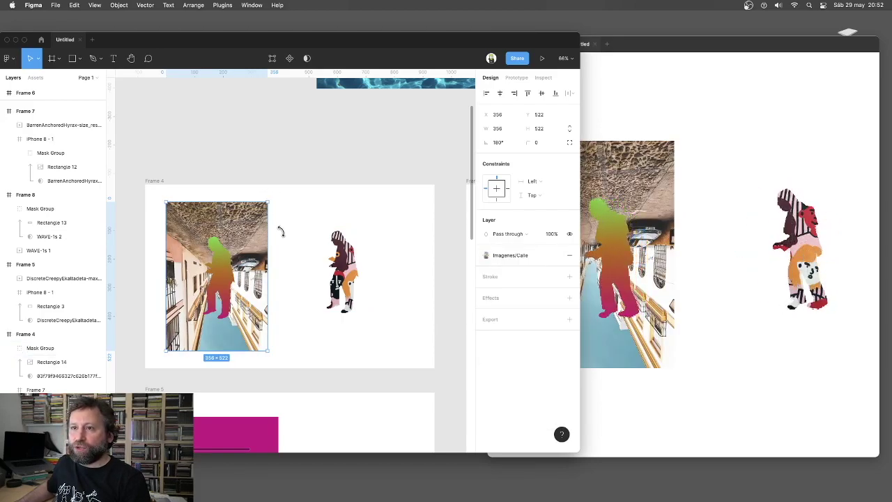
{"action": "left_click_drag", "start_coordinate": [280, 227], "coordinate": [185, 311]}
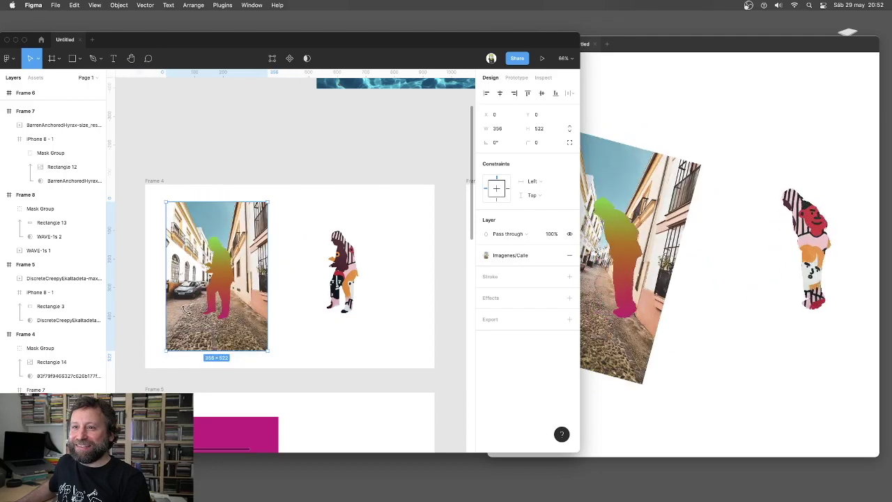
{"action": "left_click", "coordinate": [697, 359]}
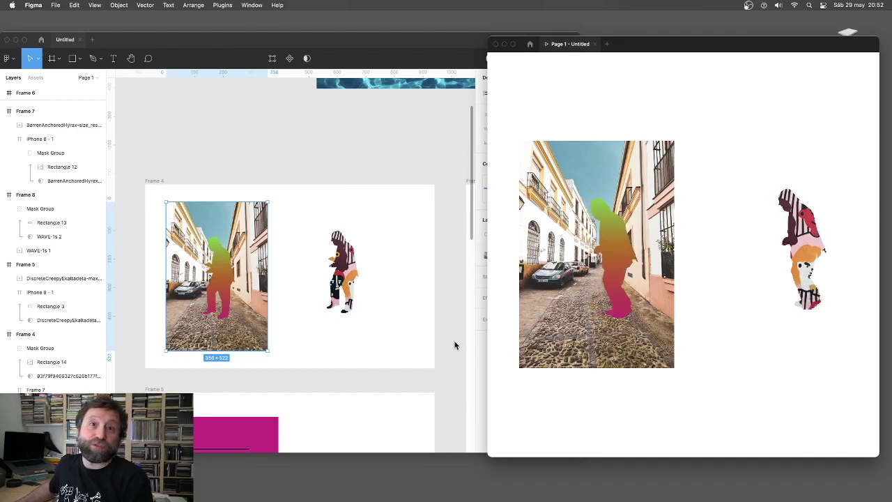
{"action": "left_click", "coordinate": [689, 402]}
Apply the red Colores degradados/web gradient style to the dancers' Rectangle 3.
{"action": "scroll", "coordinate": [218, 348], "scroll_direction": "down", "scroll_amount": 1}
{"action": "scroll", "coordinate": [217, 350], "scroll_direction": "down", "scroll_amount": 5}
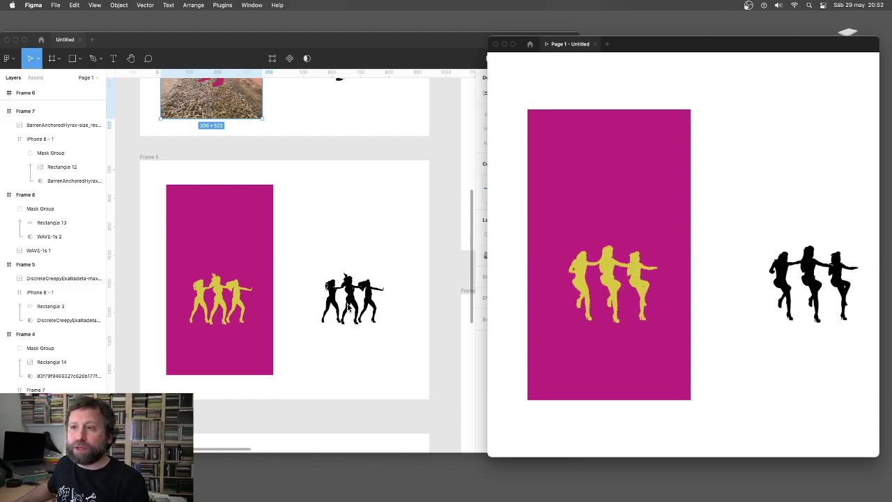
{"action": "left_click", "coordinate": [219, 288]}
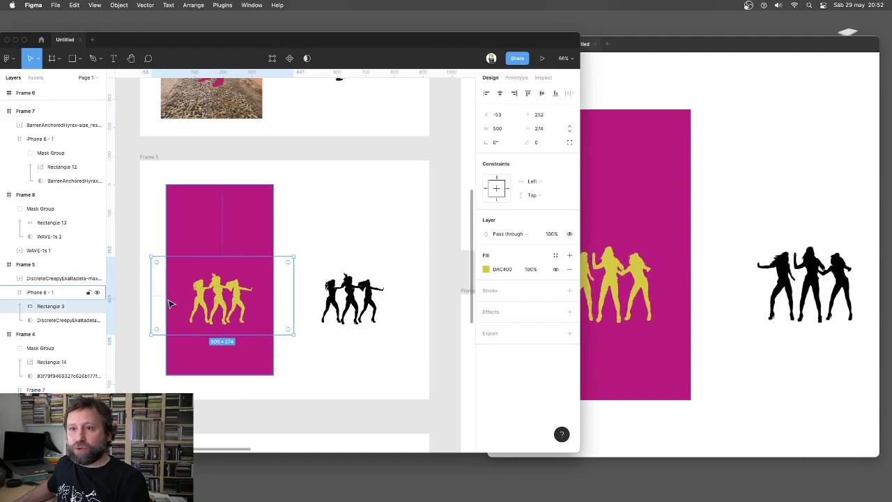
{"action": "left_click", "coordinate": [556, 256]}
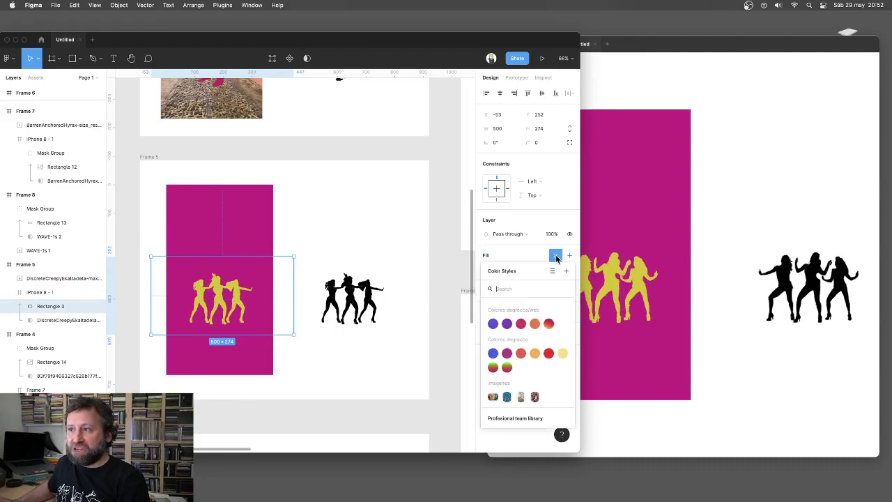
{"action": "left_click", "coordinate": [550, 325]}
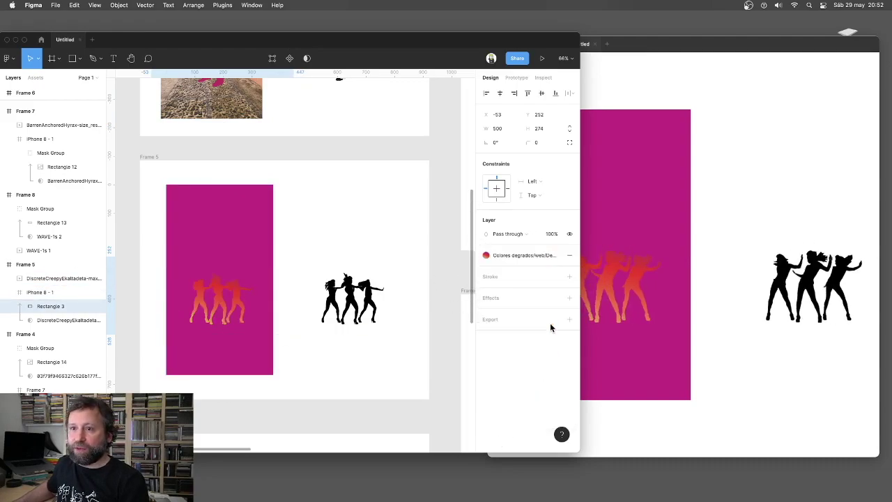
Set the iPhone 8 - 1 frame background fill to black (000000).
{"action": "left_click", "coordinate": [198, 196]}
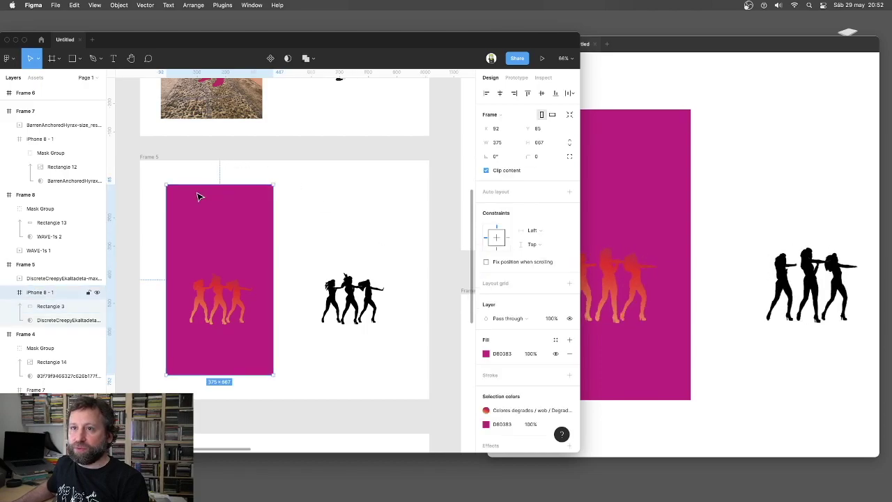
{"action": "left_click", "coordinate": [486, 353]}
{"action": "left_click_drag", "start_coordinate": [390, 327], "coordinate": [337, 366]}
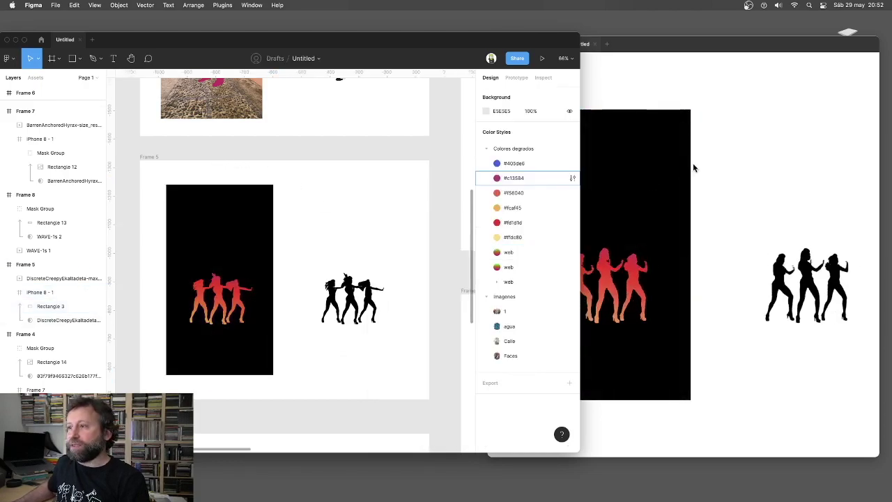
Advance the preview to slide 3/5 and bring Frame 6's circle composition into view.
{"action": "left_click", "coordinate": [710, 174]}
{"action": "left_click_drag", "start_coordinate": [662, 39], "coordinate": [649, 41]}
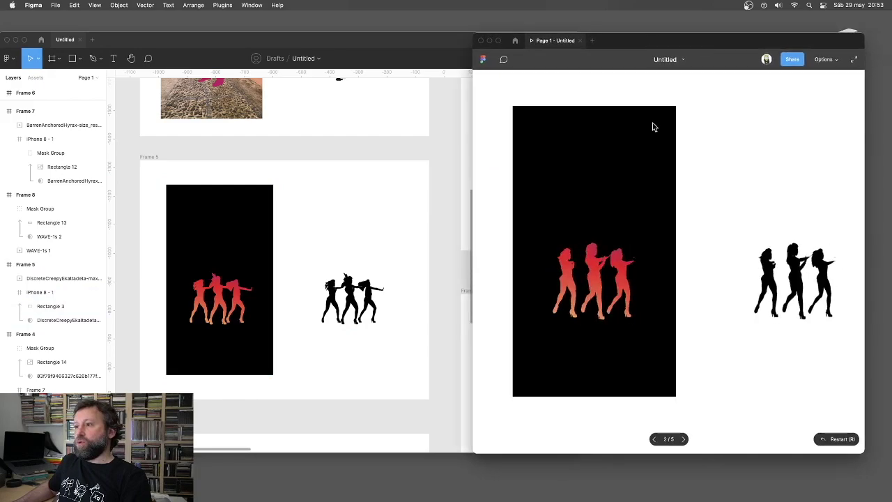
{"action": "left_click", "coordinate": [642, 237]}
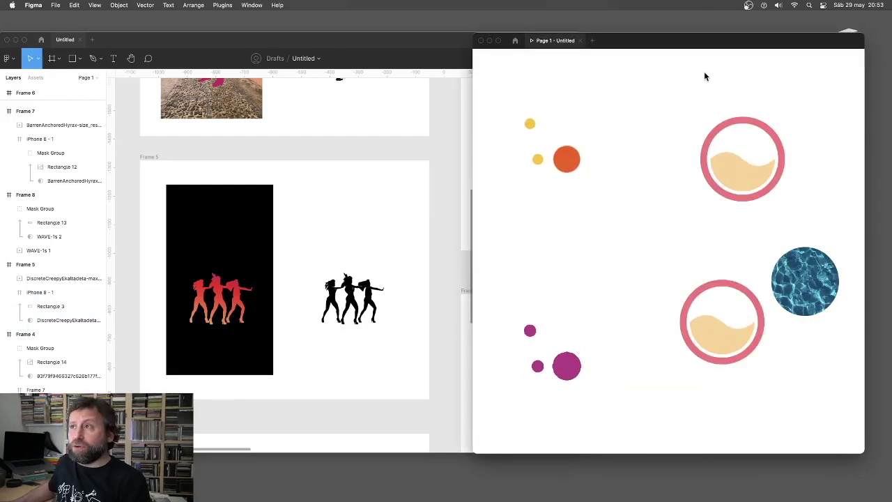
{"action": "left_click_drag", "start_coordinate": [681, 41], "coordinate": [663, 41]}
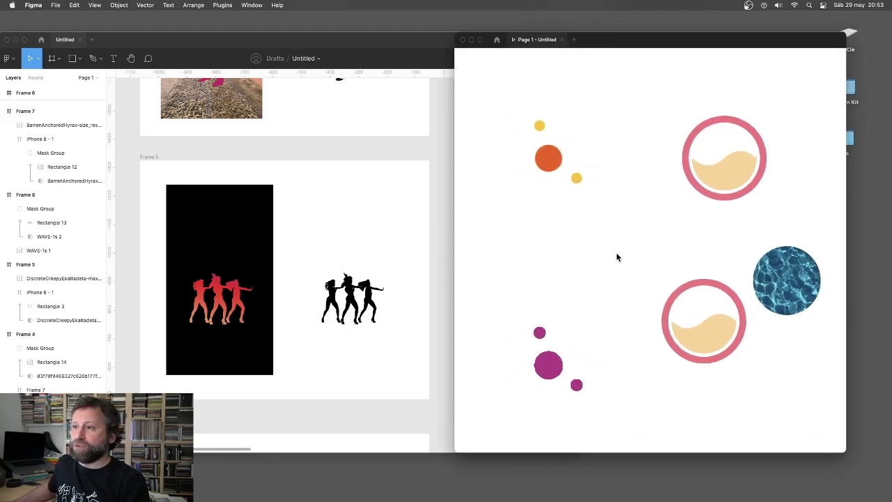
{"action": "scroll", "coordinate": [282, 368], "scroll_direction": "down", "scroll_amount": 2}
{"action": "scroll", "coordinate": [282, 368], "scroll_direction": "down", "scroll_amount": 3}
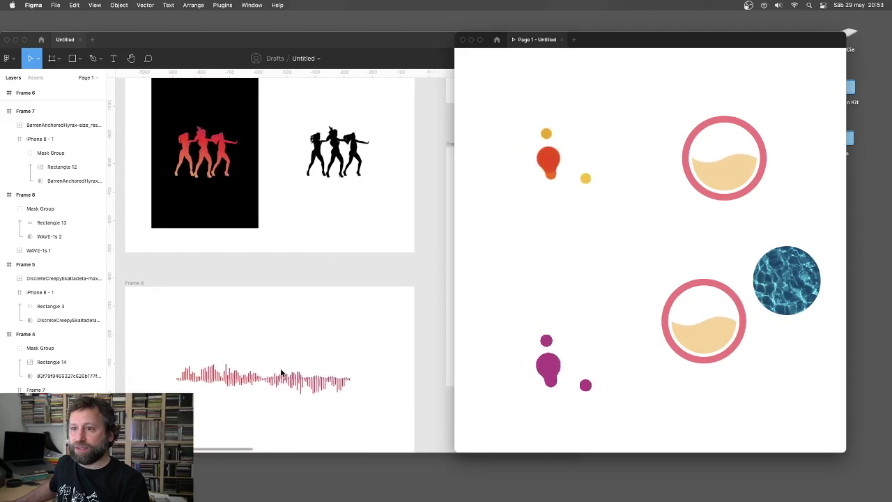
{"action": "scroll", "coordinate": [282, 373], "scroll_direction": "up", "scroll_amount": 5}
{"action": "scroll", "coordinate": [283, 373], "scroll_direction": "right", "scroll_amount": 5}
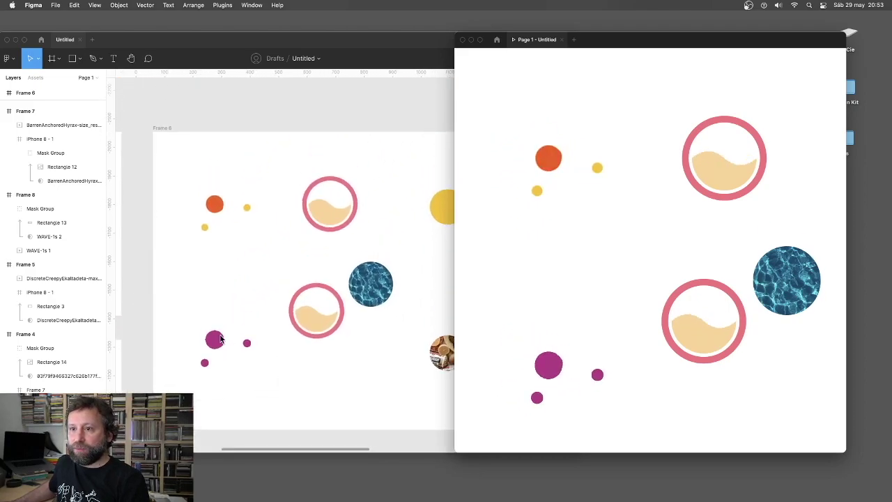
Fill the rectangle inside the magenta dots' mask group with an image colour style.
{"action": "left_click", "coordinate": [218, 340]}
{"action": "left_click", "coordinate": [223, 337]}
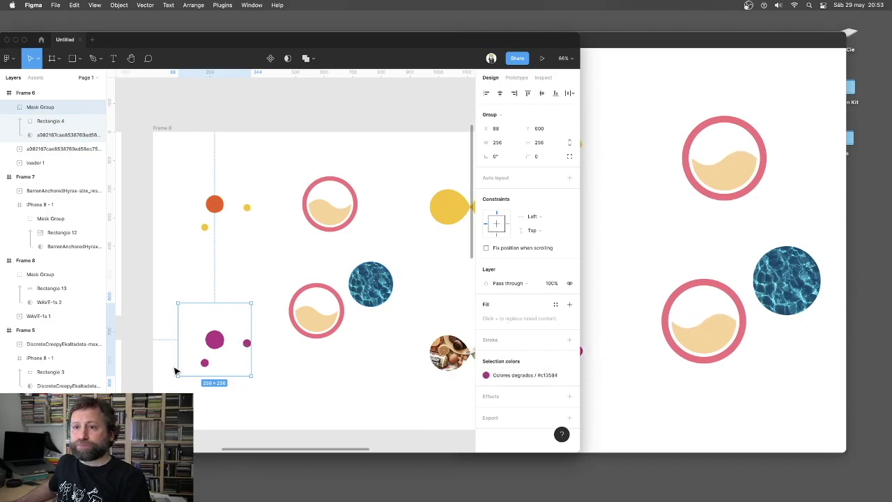
{"action": "double_click", "coordinate": [214, 341]}
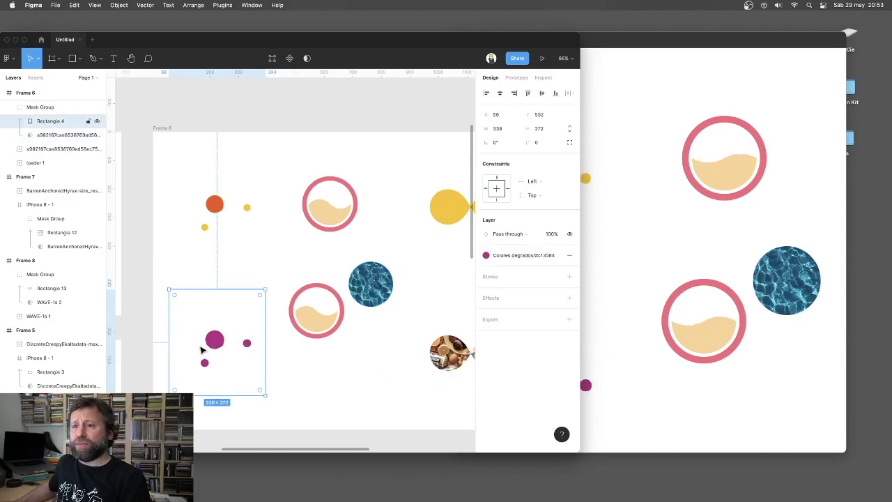
{"action": "left_click", "coordinate": [485, 255]}
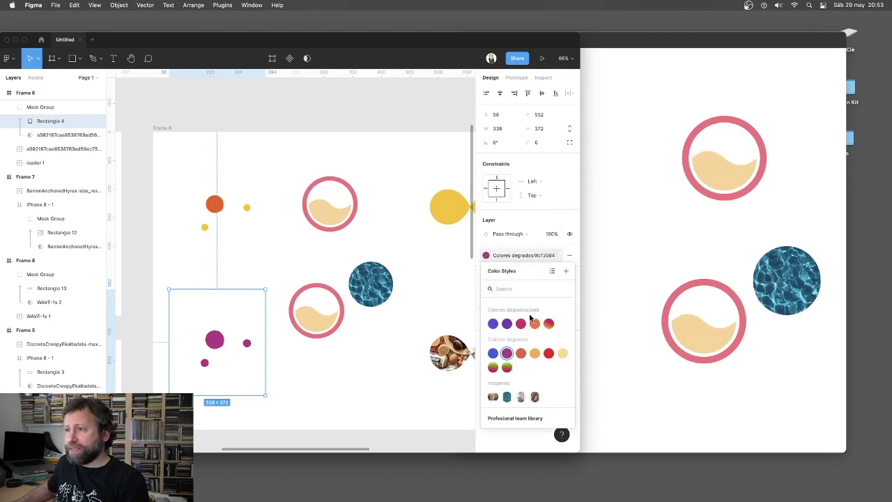
{"action": "left_click_drag", "start_coordinate": [498, 40], "coordinate": [428, 39]}
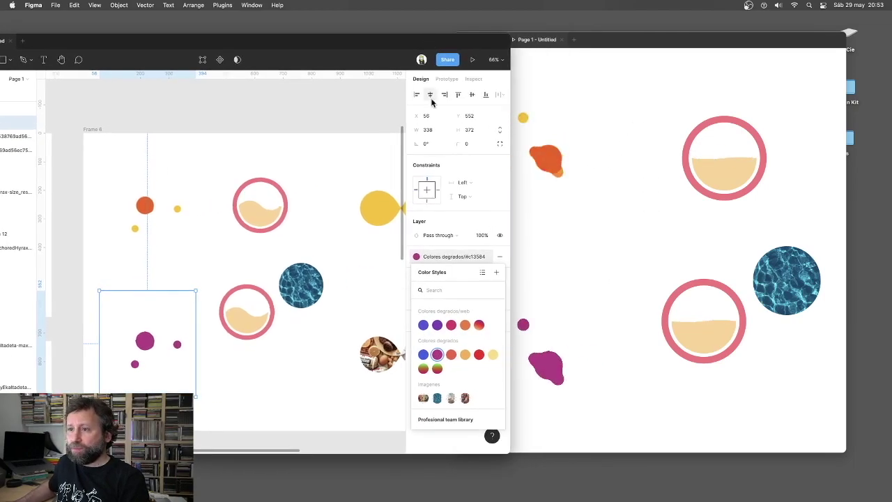
{"action": "left_click", "coordinate": [423, 398]}
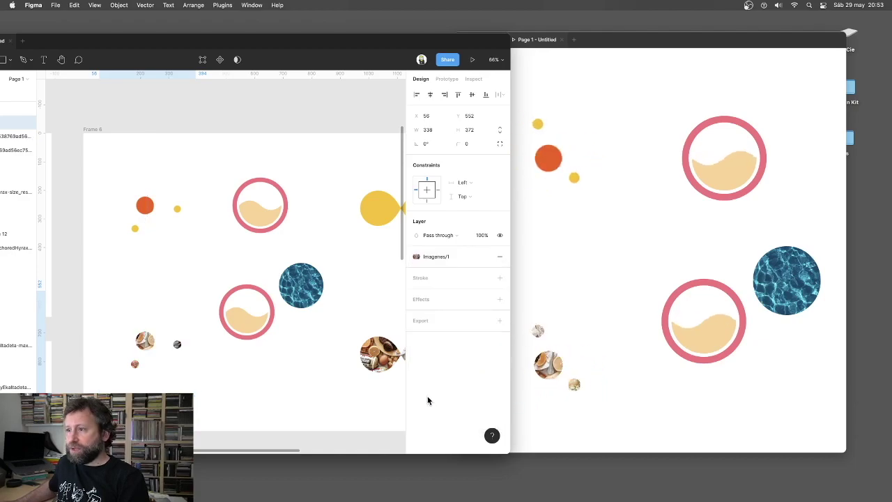
Apply the Imagenes/agua water style to the three small bottom-left circles.
{"action": "left_click_drag", "start_coordinate": [418, 43], "coordinate": [393, 36]}
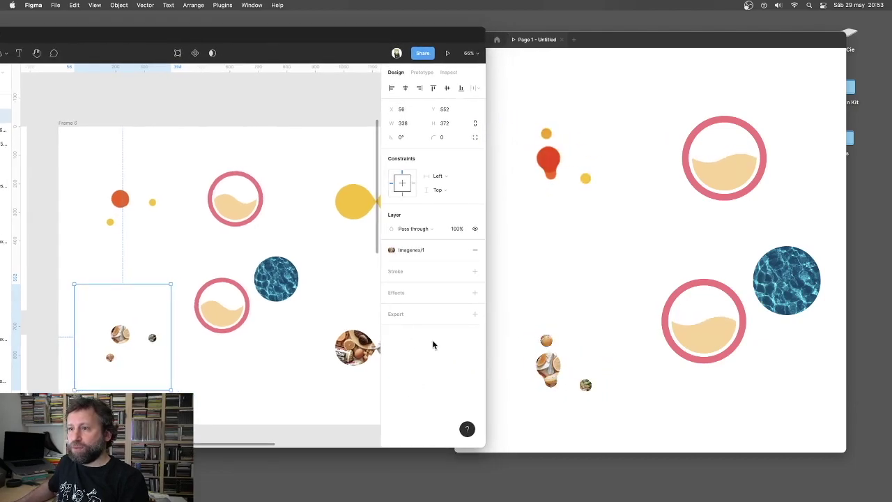
{"action": "left_click", "coordinate": [391, 250]}
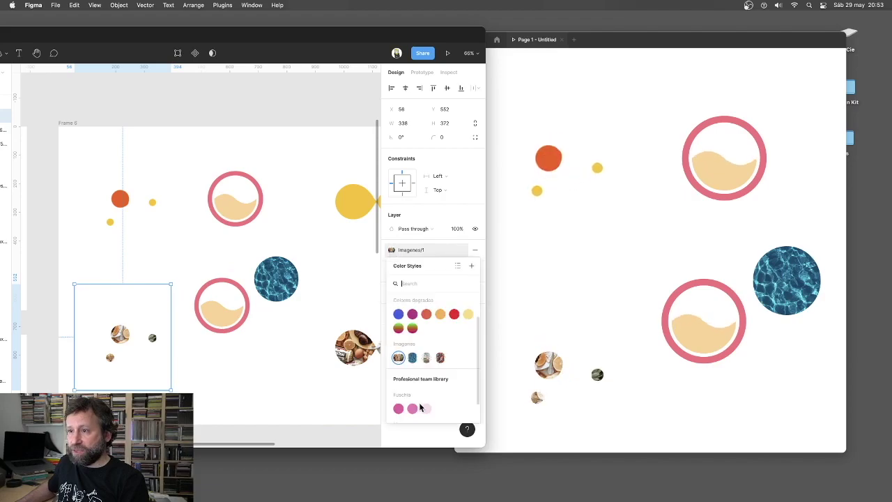
{"action": "left_click", "coordinate": [413, 358]}
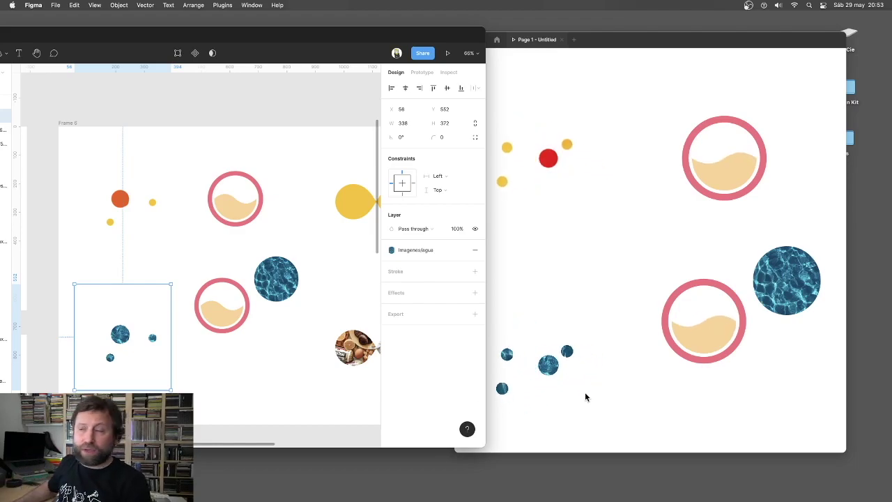
{"action": "left_click", "coordinate": [312, 337]}
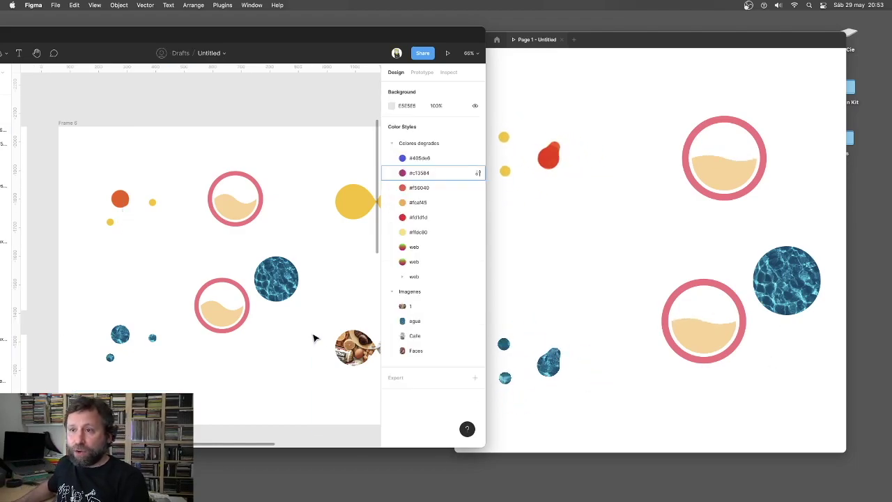
Place the water circle over the lower pink ring GIF and mask it with the ring.
{"action": "left_click_drag", "start_coordinate": [274, 277], "coordinate": [219, 303]}
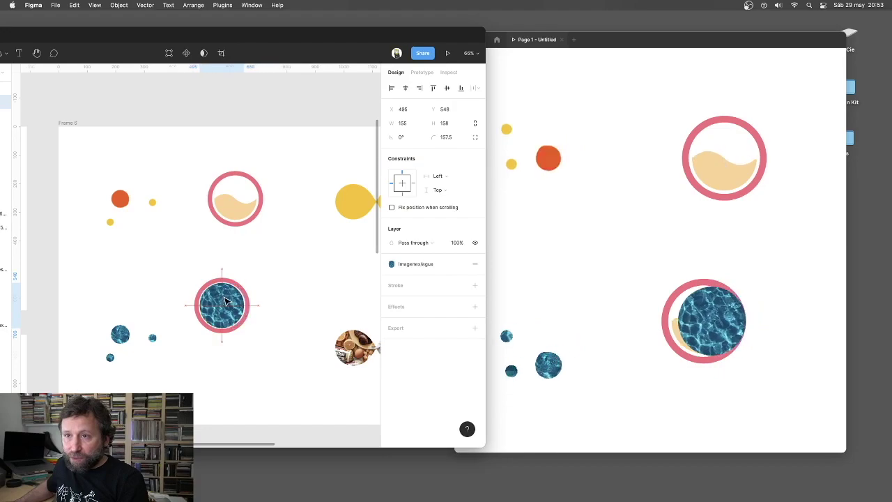
{"action": "left_click", "coordinate": [267, 281]}
{"action": "left_click_drag", "start_coordinate": [178, 260], "coordinate": [267, 345]}
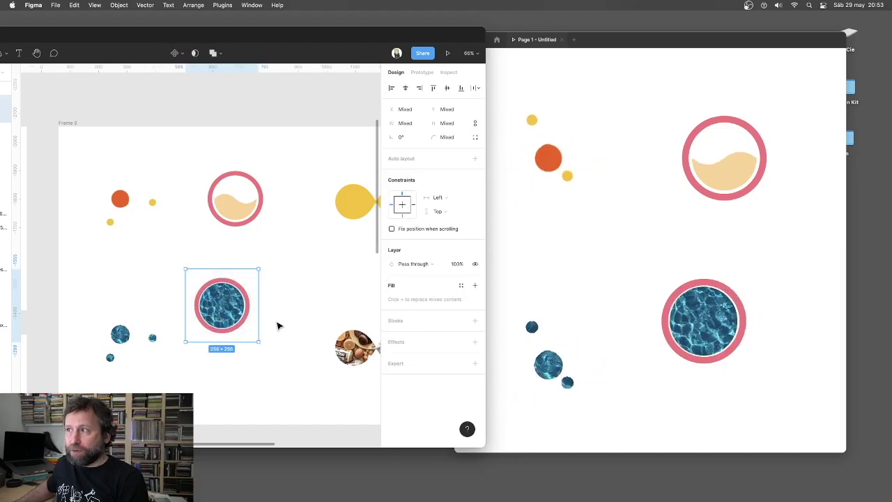
{"action": "left_click", "coordinate": [208, 55]}
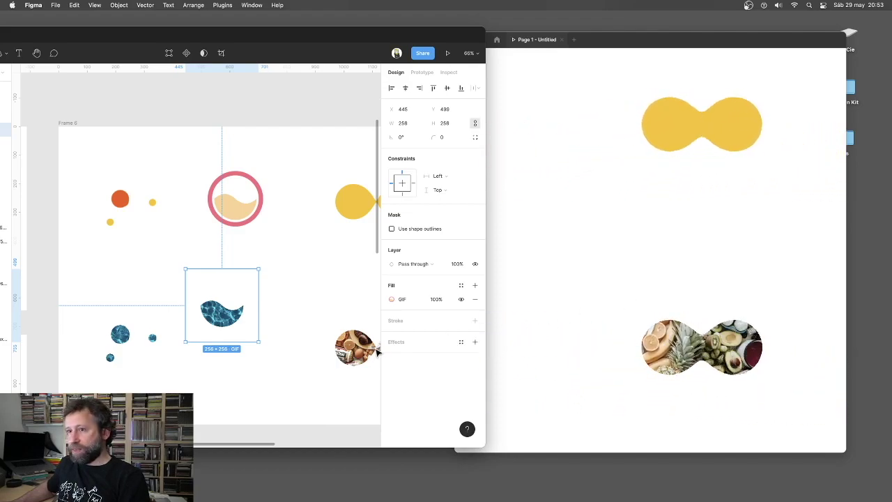
{"action": "scroll", "coordinate": [342, 345], "scroll_direction": "right", "scroll_amount": 3}
Apply the green-to-magenta Colores degradados gradient style to the food-image blob group.
{"action": "left_click", "coordinate": [309, 351]}
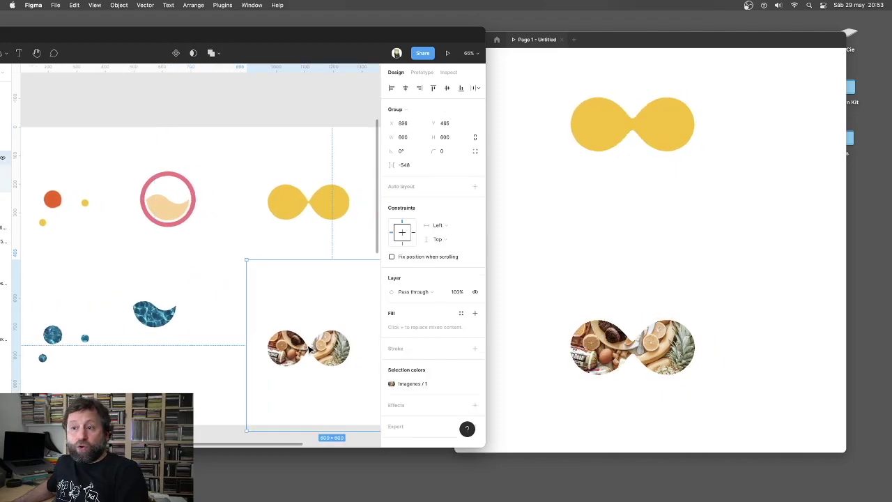
{"action": "left_click", "coordinate": [391, 384]}
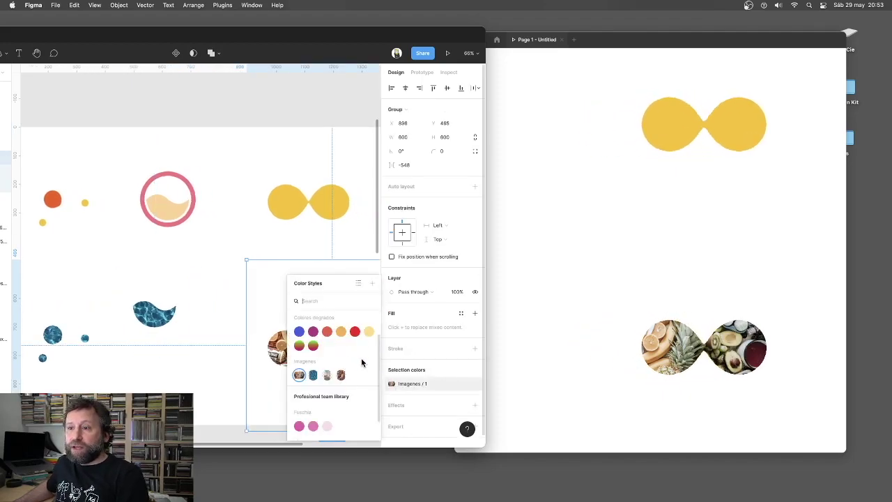
{"action": "left_click", "coordinate": [313, 345]}
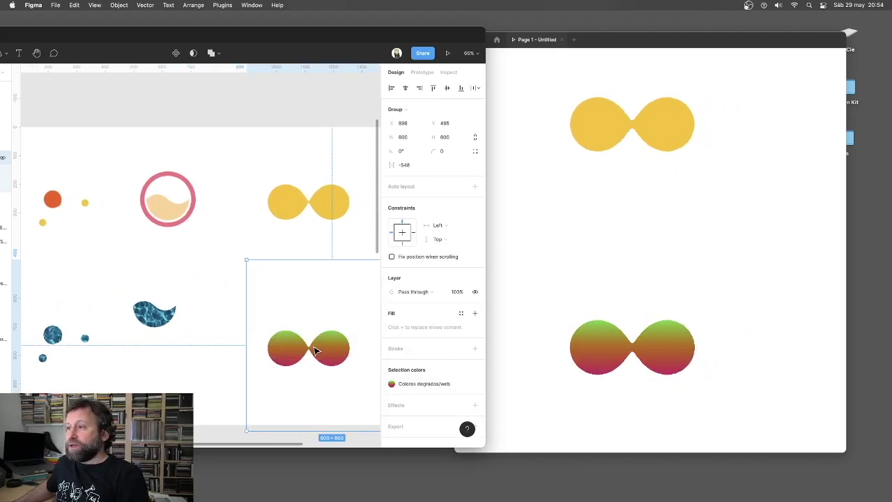
{"action": "scroll", "coordinate": [391, 388], "scroll_direction": "down", "scroll_amount": 1}
Swap the blob group's fill to the red-orange web gradient style.
{"action": "left_click", "coordinate": [392, 381]}
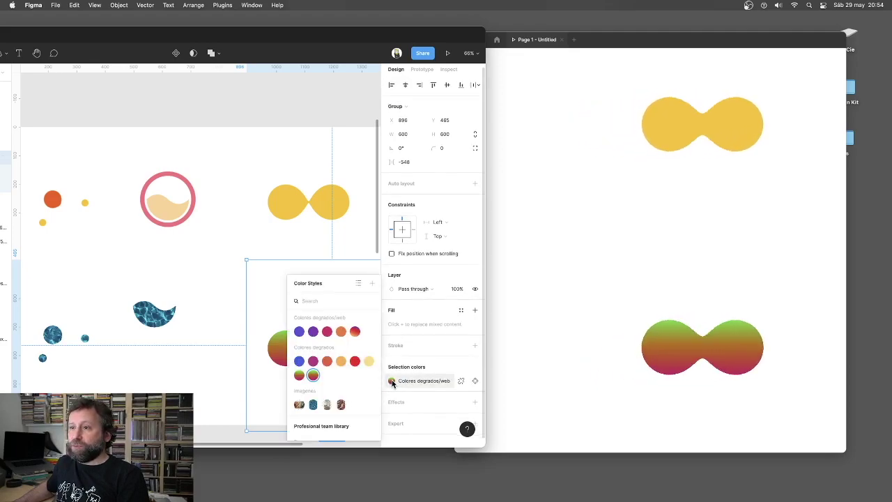
{"action": "left_click", "coordinate": [355, 332]}
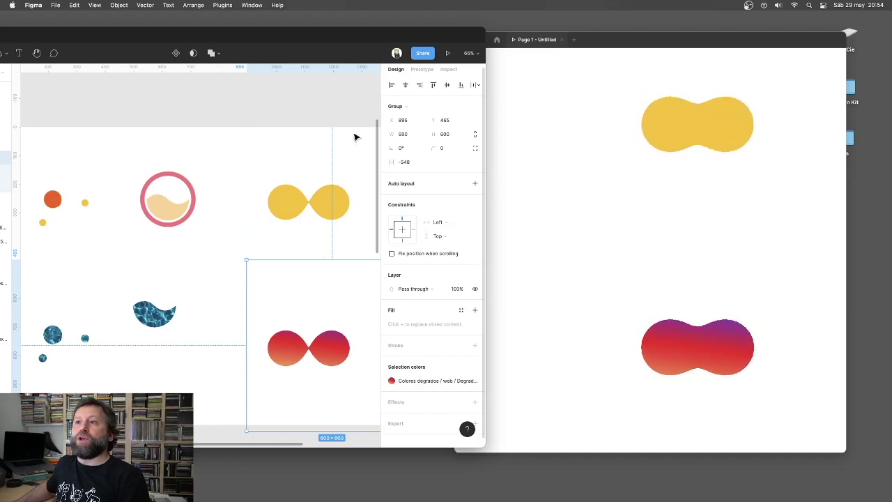
{"action": "scroll", "coordinate": [322, 138], "scroll_direction": "down", "scroll_amount": 10}
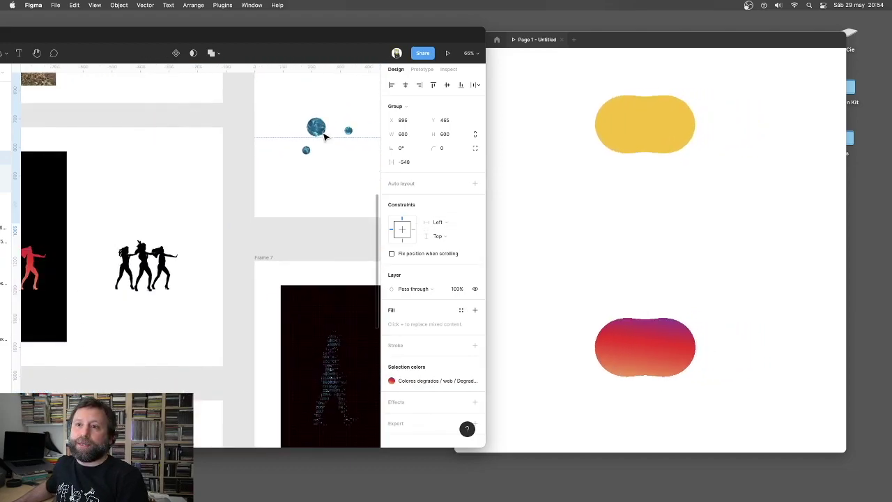
{"action": "scroll", "coordinate": [273, 195], "scroll_direction": "down", "scroll_amount": 3}
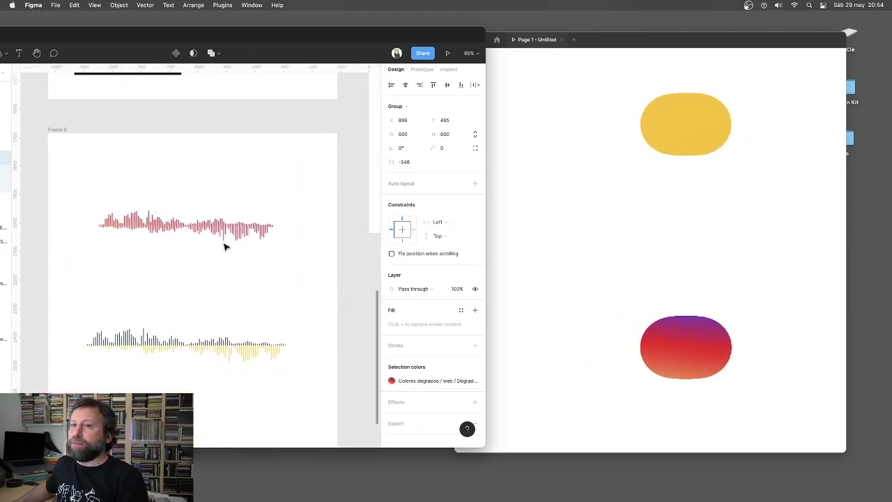
{"action": "left_click", "coordinate": [227, 224]}
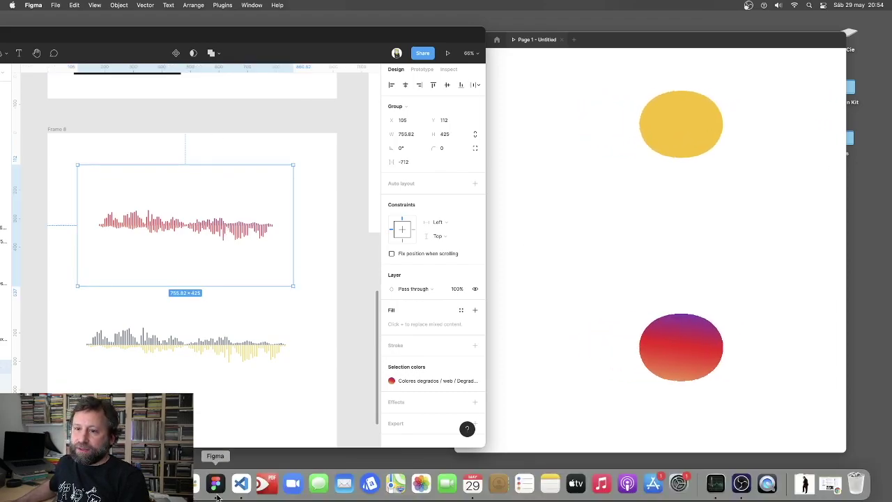
Search LottieFiles in the browser for 'blob' animations.
{"action": "key", "text": "ctrl+Right"}
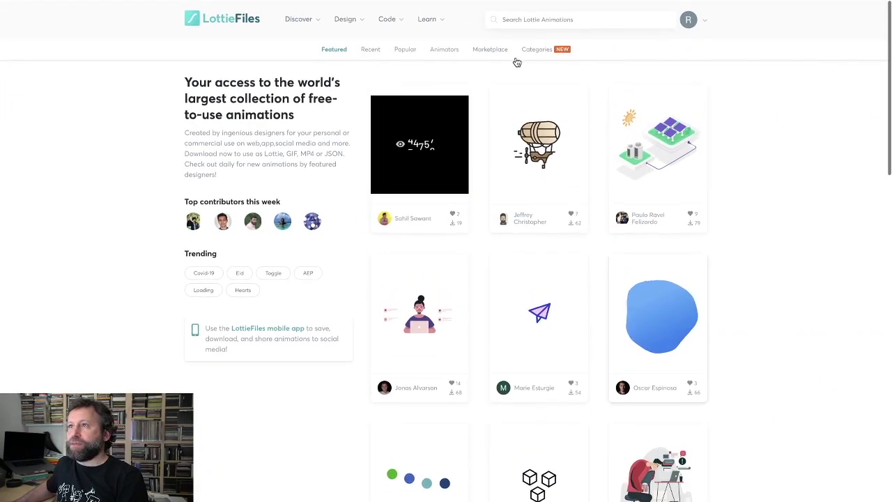
{"action": "left_click", "coordinate": [568, 20]}
{"action": "type", "text": "blob"}
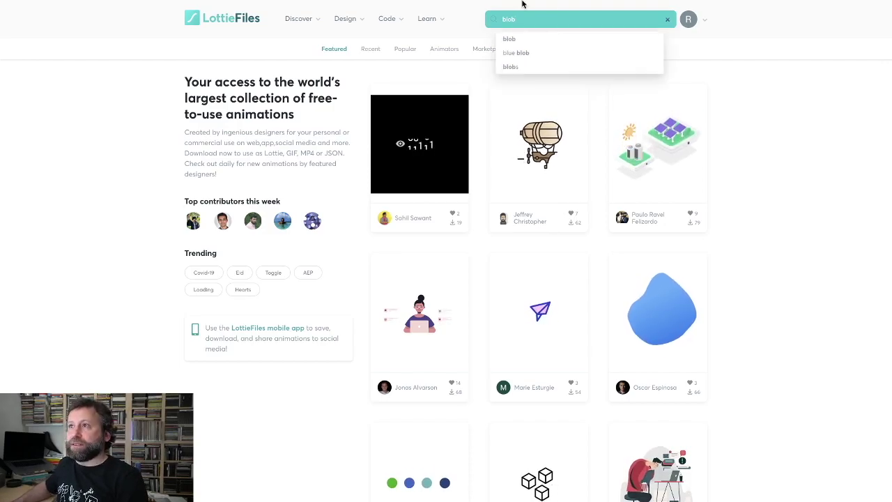
{"action": "left_click", "coordinate": [511, 39]}
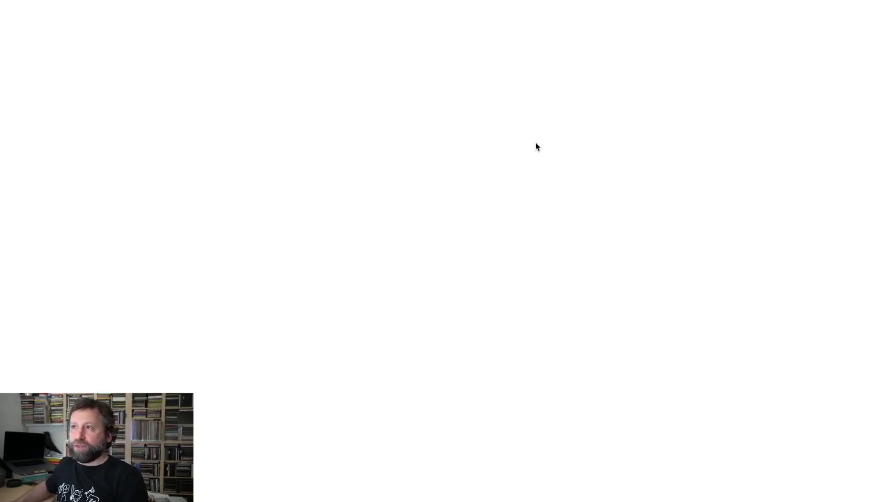
{"action": "scroll", "coordinate": [582, 275], "scroll_direction": "down", "scroll_amount": 3}
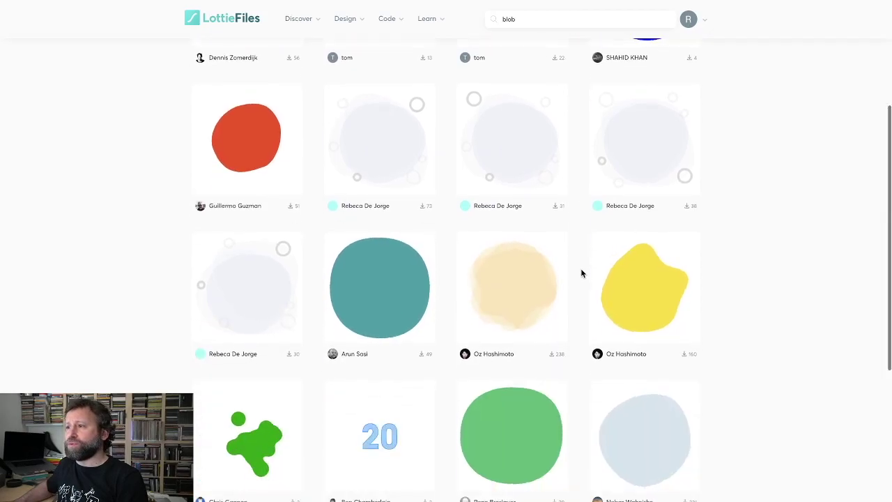
Open the yellow Blob animation in the Customize GIF converter.
{"action": "left_click", "coordinate": [658, 282]}
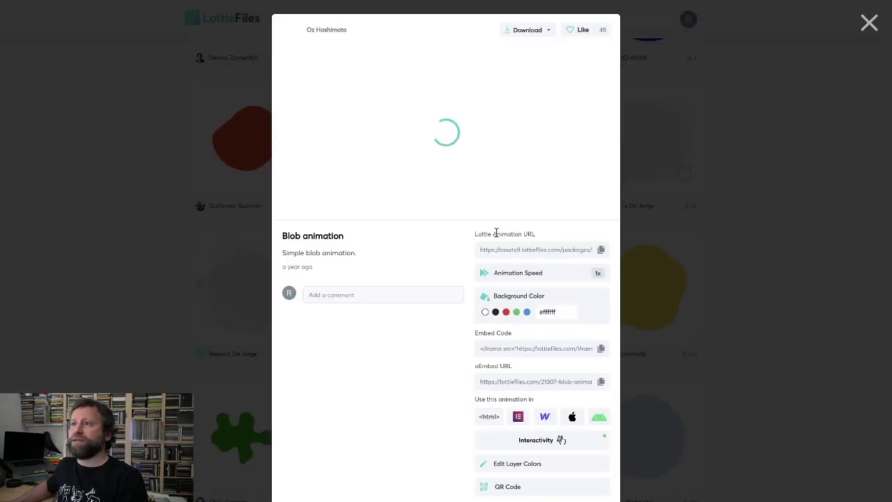
{"action": "left_click", "coordinate": [547, 32]}
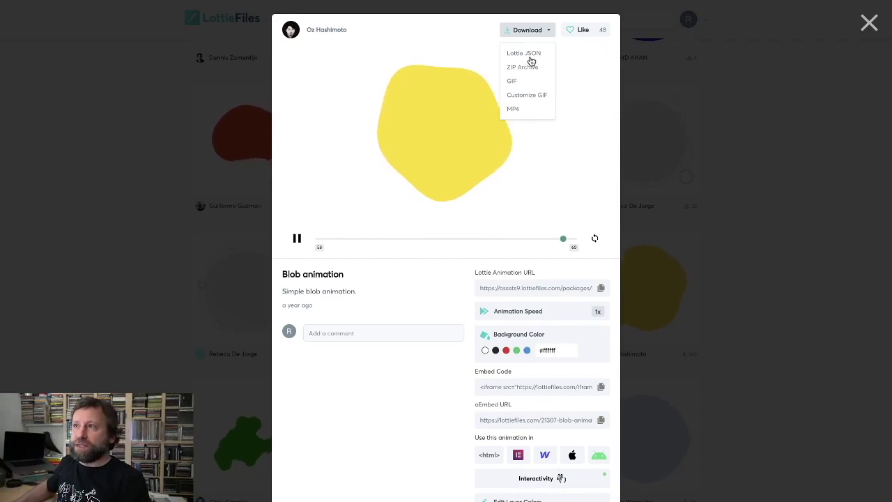
{"action": "left_click", "coordinate": [527, 96]}
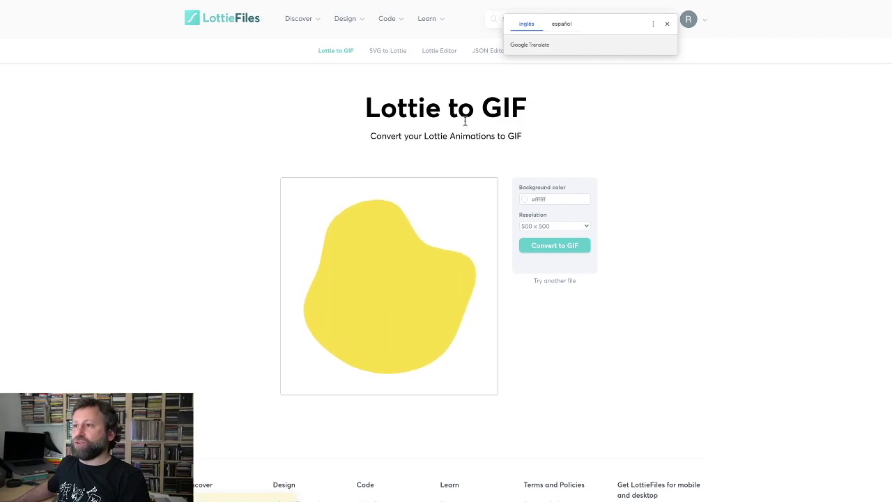
Give the yellow blob a fully transparent background, convert it, and download the 275.16 KB GIF.
{"action": "left_click", "coordinate": [523, 199]}
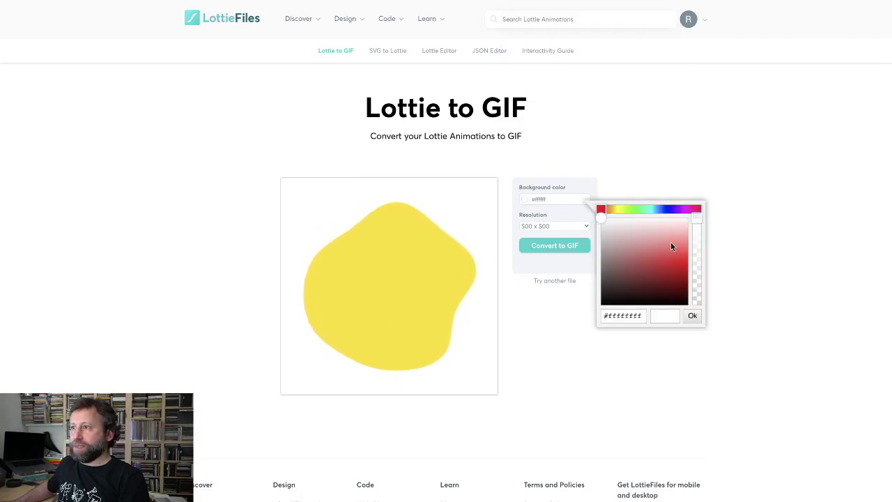
{"action": "left_click_drag", "start_coordinate": [698, 221], "coordinate": [704, 310]}
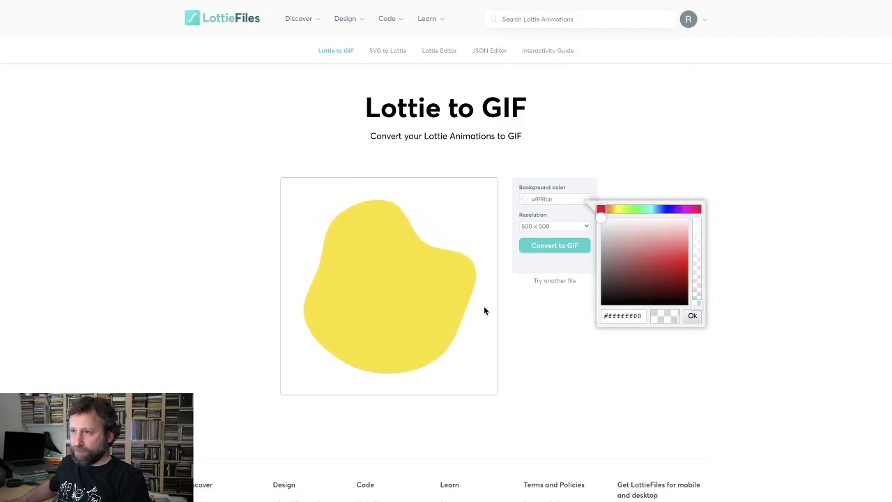
{"action": "left_click", "coordinate": [693, 317]}
{"action": "left_click", "coordinate": [551, 245]}
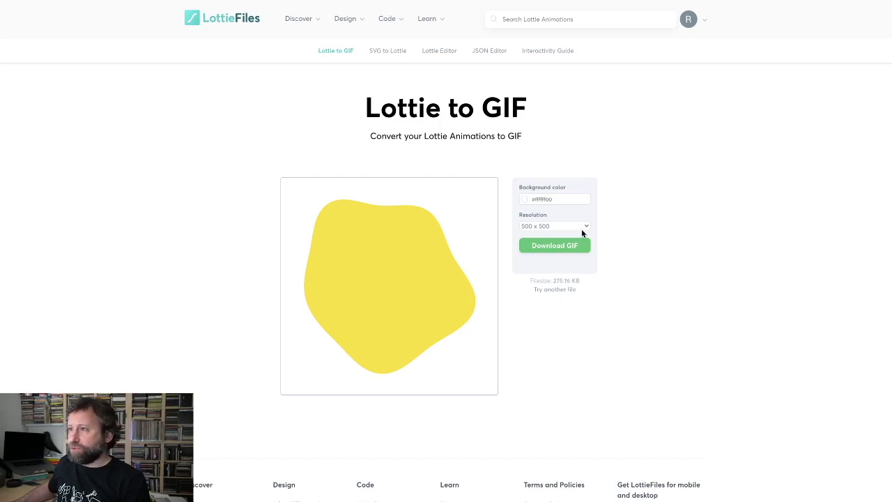
{"action": "left_click", "coordinate": [560, 247]}
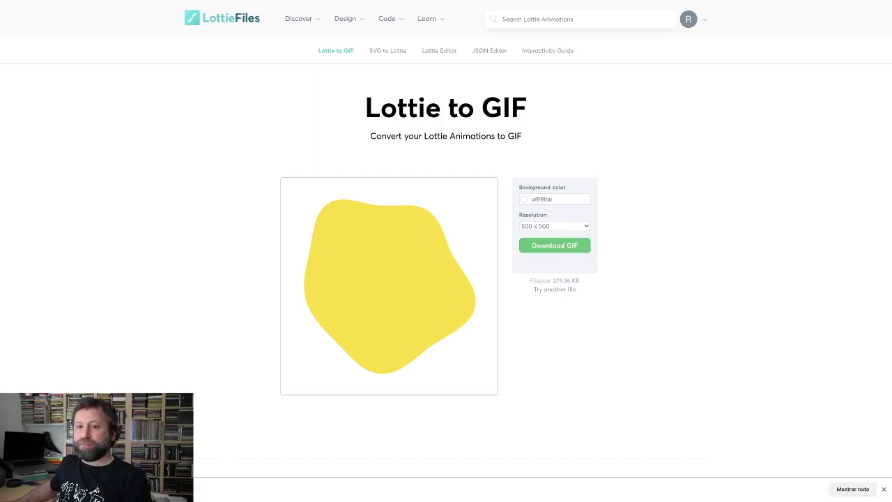
{"action": "mouse_move", "coordinate": [29, 3]}
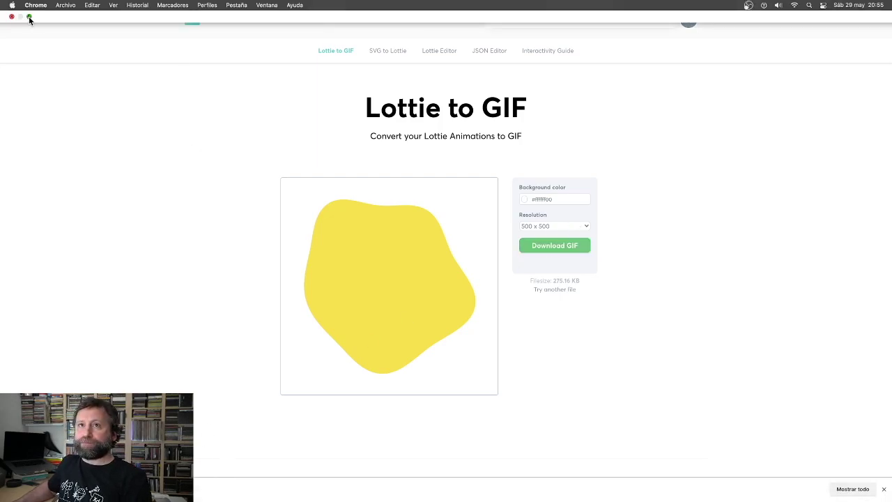
Leave the browser and drag the downloaded yellow blob GIF from the desktop onto the Figma canvas.
{"action": "left_click", "coordinate": [29, 17]}
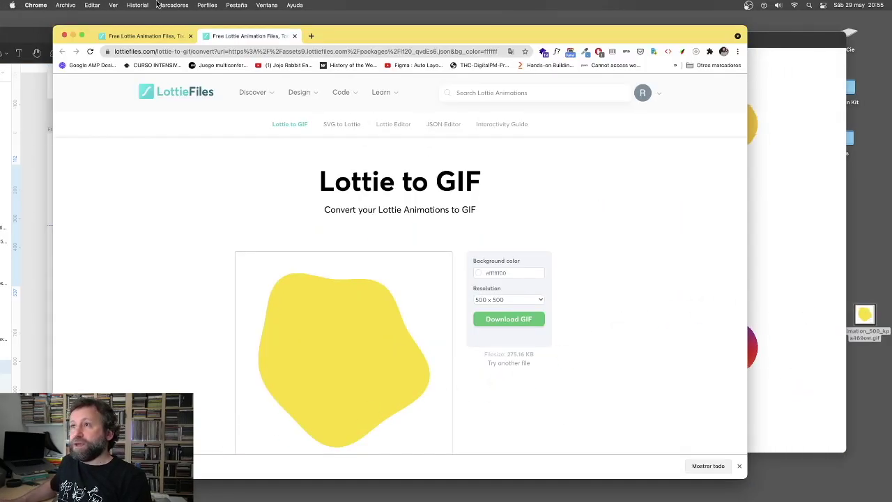
{"action": "left_click", "coordinate": [64, 34]}
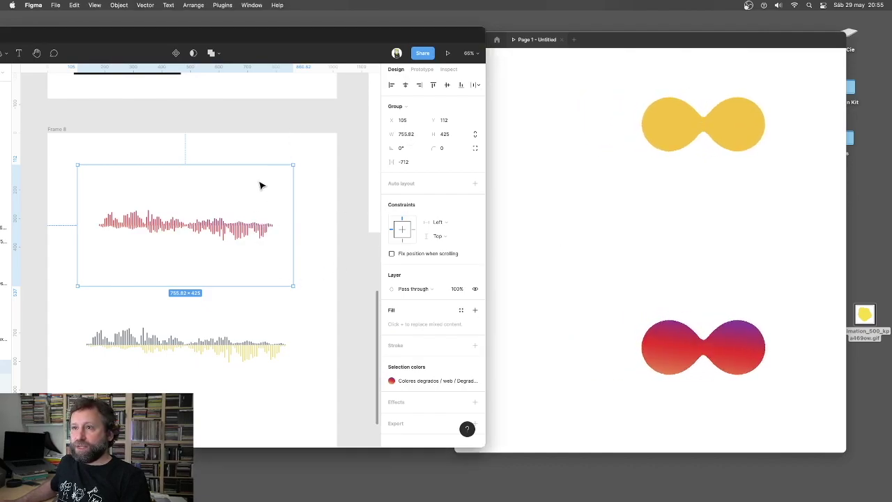
{"action": "scroll", "coordinate": [293, 191], "scroll_direction": "up", "scroll_amount": 3}
{"action": "scroll", "coordinate": [293, 192], "scroll_direction": "right", "scroll_amount": 3}
{"action": "scroll", "coordinate": [321, 195], "scroll_direction": "right", "scroll_amount": 5}
{"action": "scroll", "coordinate": [319, 193], "scroll_direction": "right", "scroll_amount": 4}
{"action": "scroll", "coordinate": [318, 193], "scroll_direction": "up", "scroll_amount": 5}
{"action": "scroll", "coordinate": [321, 197], "scroll_direction": "up", "scroll_amount": 5}
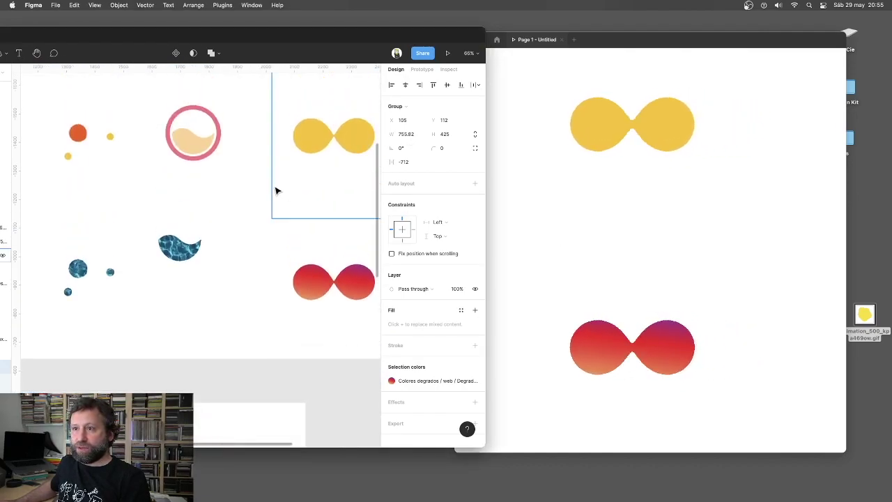
{"action": "scroll", "coordinate": [275, 188], "scroll_direction": "right", "scroll_amount": 4}
{"action": "scroll", "coordinate": [276, 191], "scroll_direction": "right", "scroll_amount": 4}
{"action": "mouse_move", "coordinate": [864, 315]}
{"action": "left_mouse_down"}
{"action": "mouse_move", "coordinate": [278, 182]}
{"action": "mouse_move", "coordinate": [286, 192]}
{"action": "left_mouse_up"}
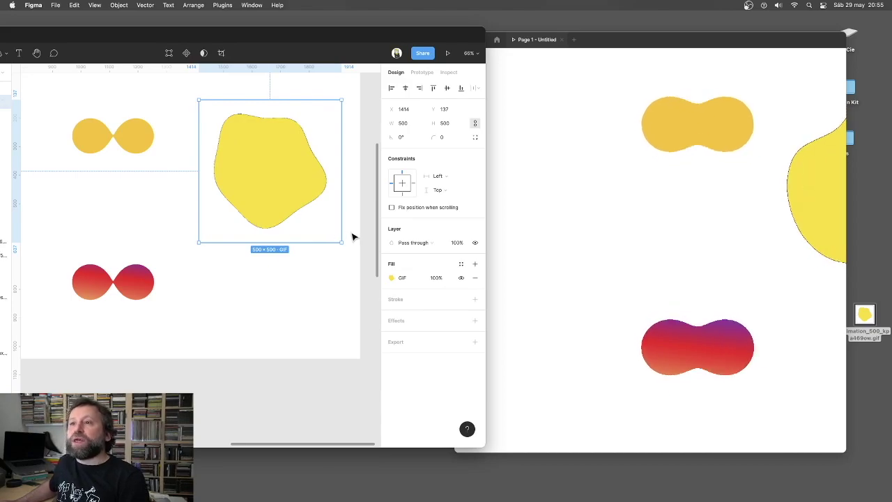
Draw a rectangle over the blob GIF filled with the Imagenes/agua water style.
{"action": "left_click_drag", "start_coordinate": [81, 43], "coordinate": [207, 48]}
{"action": "left_click", "coordinate": [110, 58]}
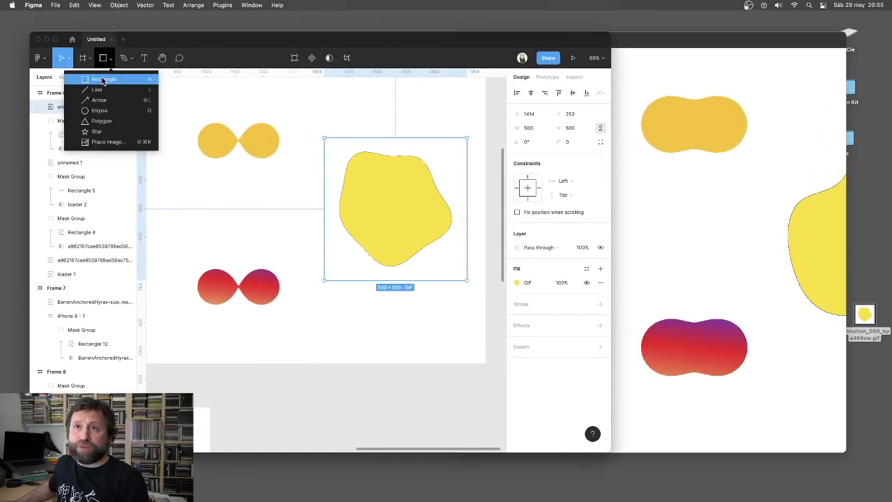
{"action": "left_click", "coordinate": [87, 77]}
{"action": "left_click_drag", "start_coordinate": [311, 128], "coordinate": [474, 297]}
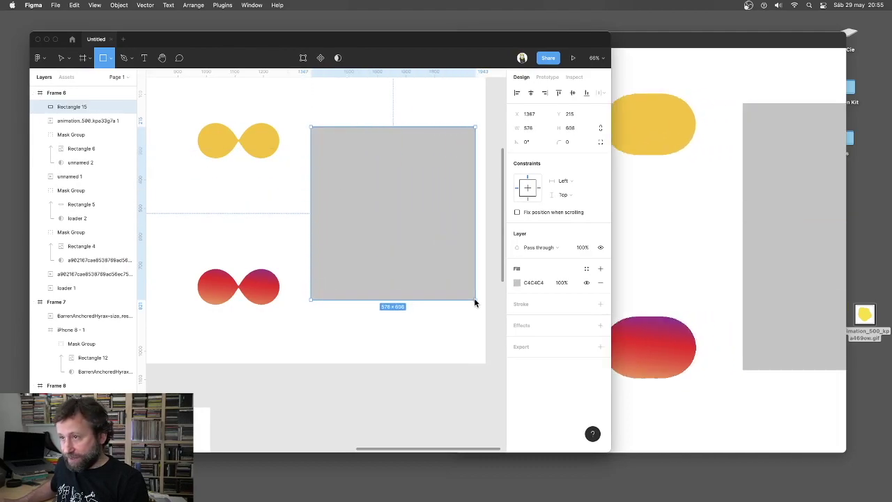
{"action": "left_click", "coordinate": [586, 268]}
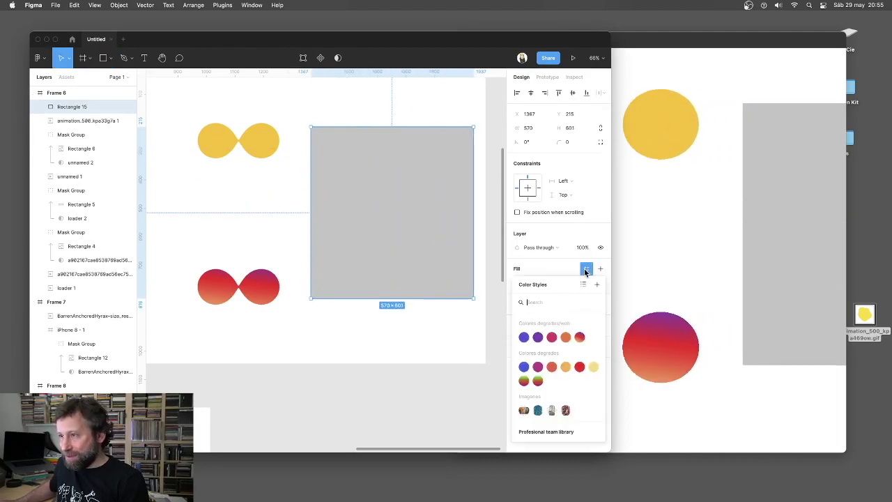
{"action": "left_click", "coordinate": [538, 411]}
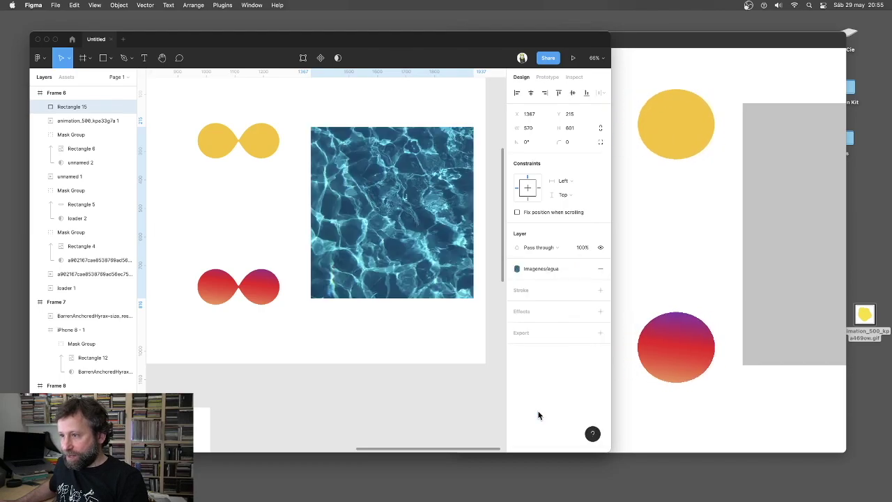
Mask the water rectangle with the yellow blob GIF.
{"action": "left_click_drag", "start_coordinate": [307, 109], "coordinate": [244, 122]}
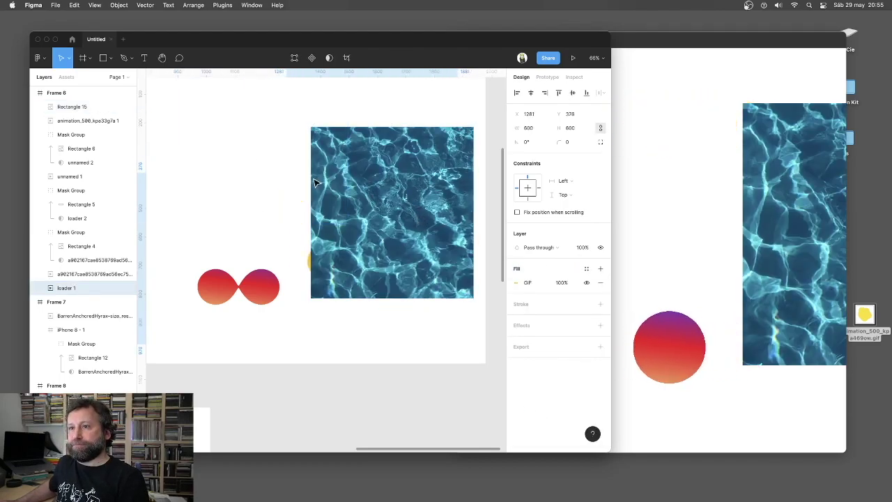
{"action": "left_click_drag", "start_coordinate": [346, 105], "coordinate": [455, 313]}
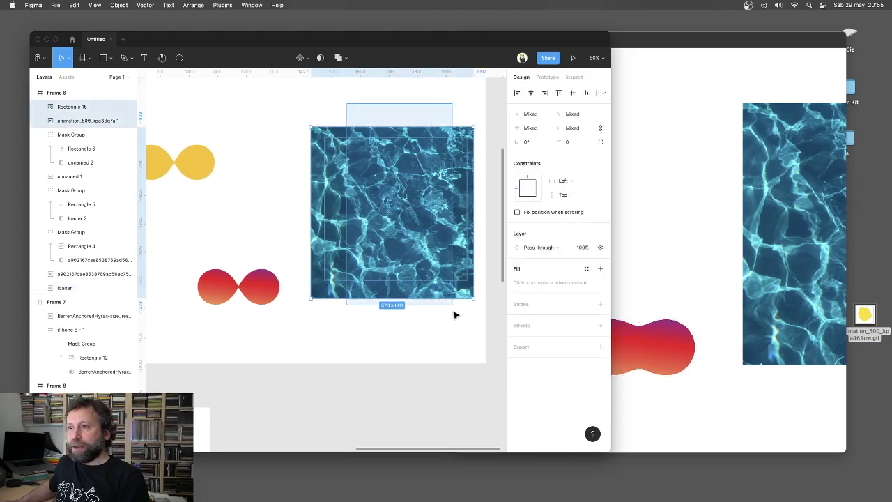
{"action": "left_click", "coordinate": [302, 57]}
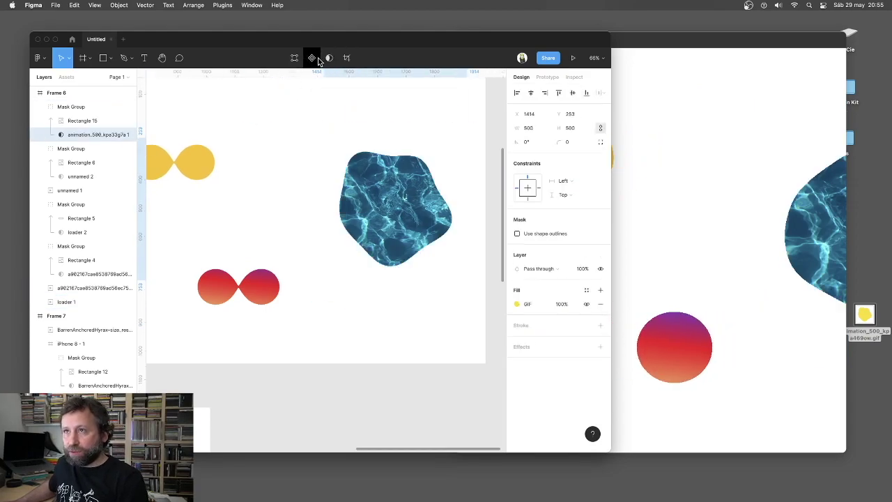
{"action": "scroll", "coordinate": [716, 154], "scroll_direction": "right", "scroll_amount": 5}
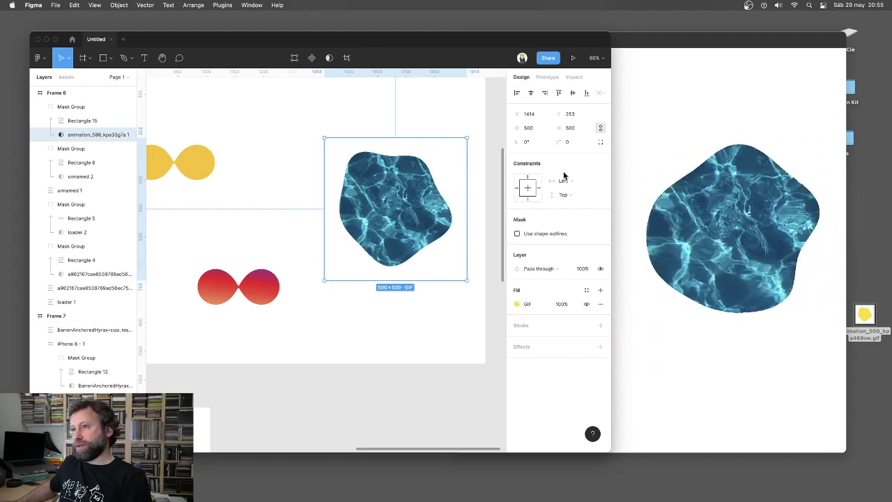
Swap the masked rectangle's fill from the water image to the Imagenes/Faces style.
{"action": "left_click", "coordinate": [401, 220]}
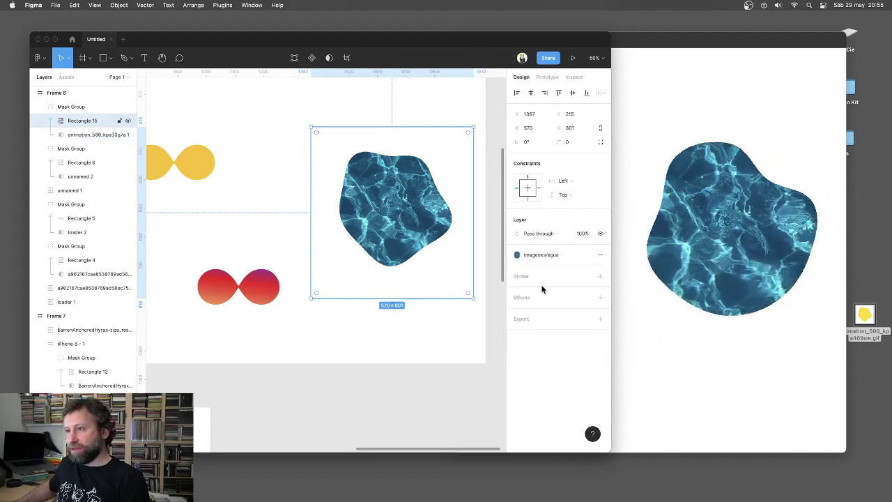
{"action": "left_click", "coordinate": [517, 254]}
{"action": "left_click", "coordinate": [553, 362]}
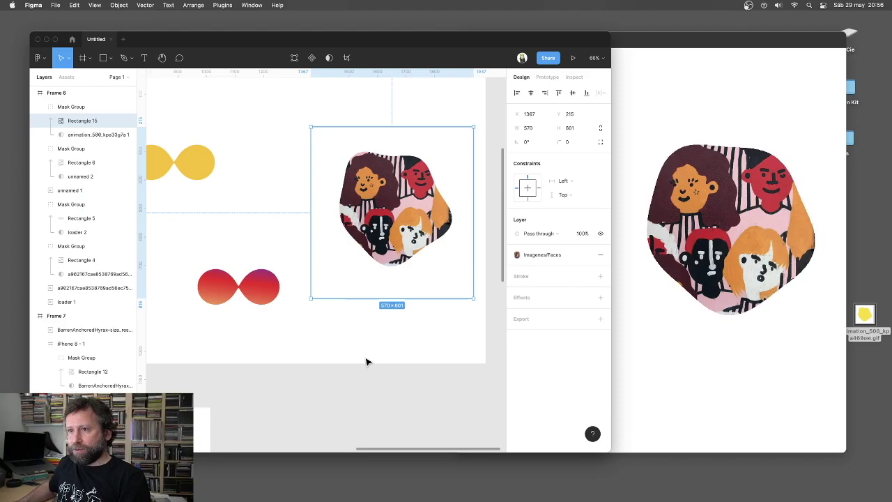
{"action": "scroll", "coordinate": [367, 362], "scroll_direction": "down", "scroll_amount": 5}
{"action": "scroll", "coordinate": [368, 361], "scroll_direction": "left", "scroll_amount": 3}
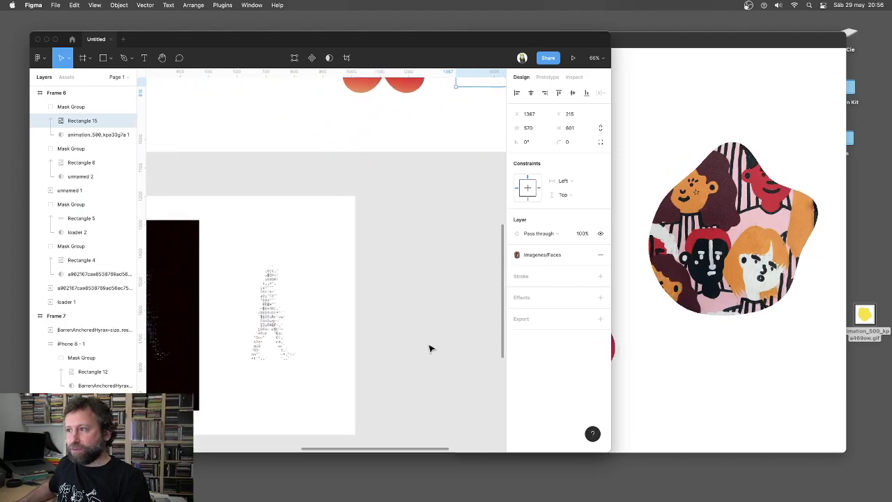
Advance the prototype preview to the ASCII walking figure slide.
{"action": "left_click", "coordinate": [636, 360]}
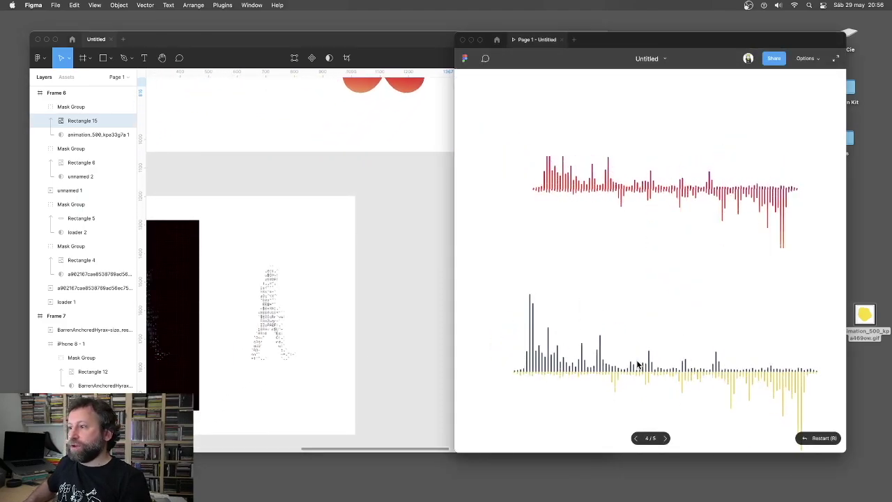
{"action": "left_click", "coordinate": [637, 363]}
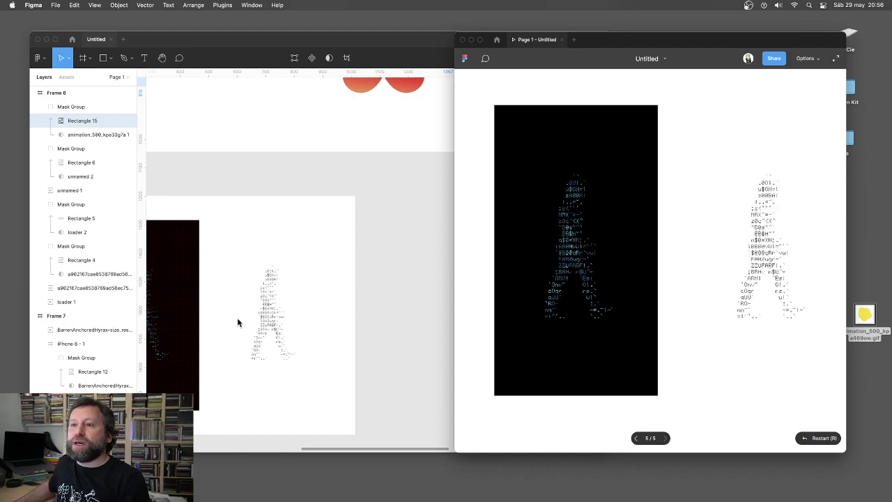
{"action": "scroll", "coordinate": [240, 319], "scroll_direction": "left", "scroll_amount": 2}
{"action": "scroll", "coordinate": [244, 315], "scroll_direction": "left", "scroll_amount": 3}
Recolour the figure's Mask Group with the Colores degradados/web gradient style.
{"action": "left_click", "coordinate": [269, 317]}
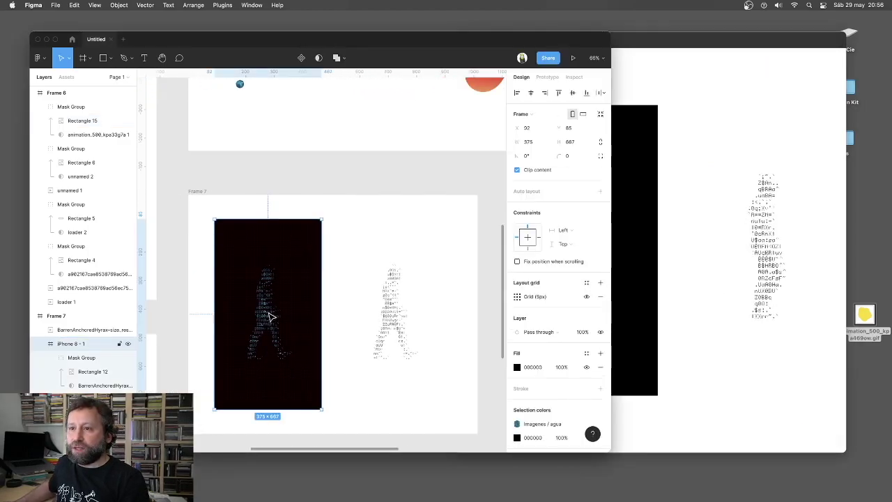
{"action": "left_click", "coordinate": [272, 309]}
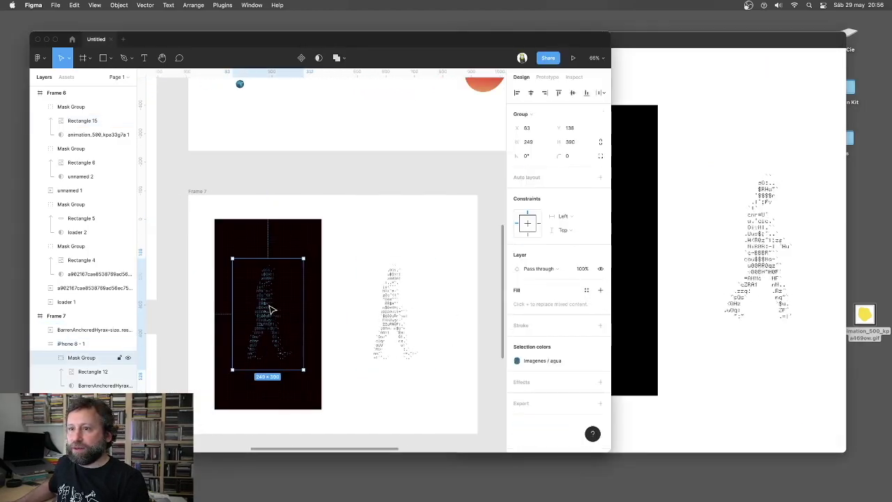
{"action": "left_click", "coordinate": [516, 361]}
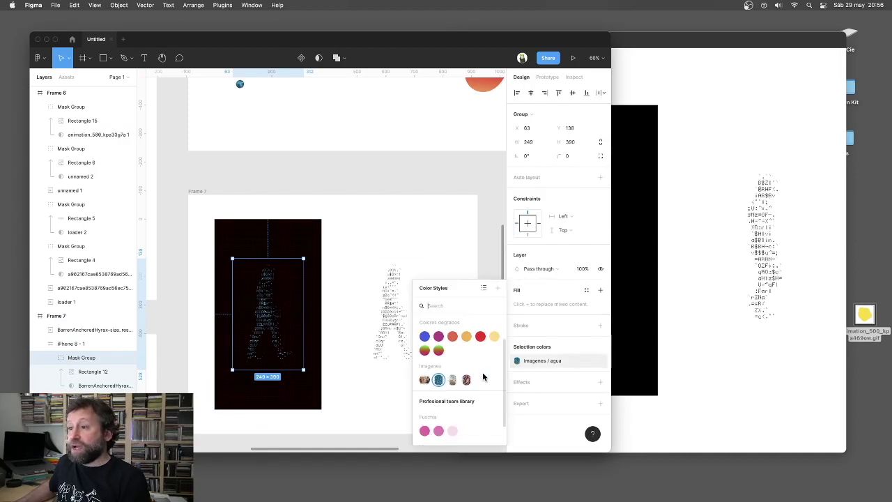
{"action": "left_click", "coordinate": [432, 349]}
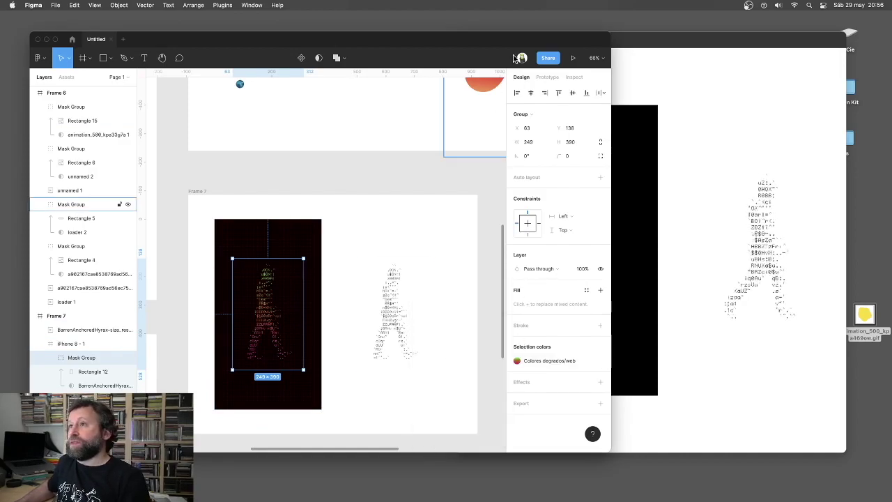
Try another web gradient, then fill the figure with the Imagenes / Faces image style.
{"action": "left_click_drag", "start_coordinate": [516, 39], "coordinate": [396, 44]}
{"action": "mouse_move", "coordinate": [549, 361]}
{"action": "left_click", "coordinate": [398, 367]}
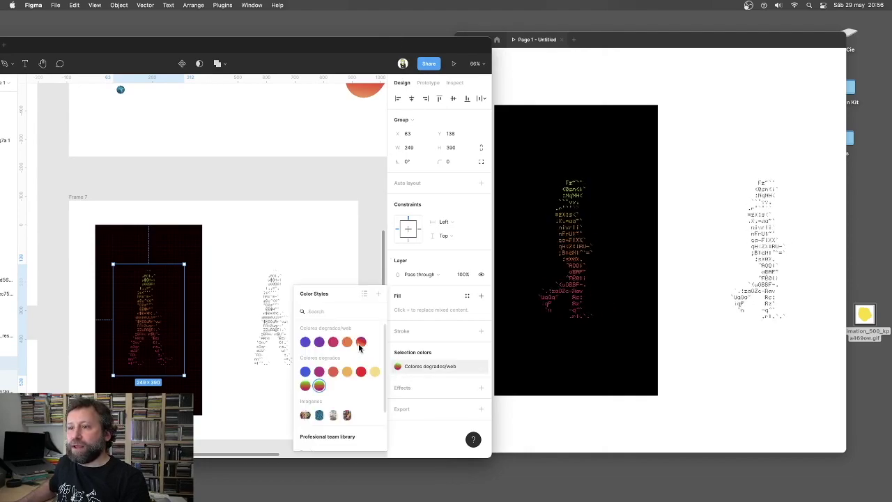
{"action": "left_click", "coordinate": [361, 342]}
{"action": "left_click", "coordinate": [398, 367]}
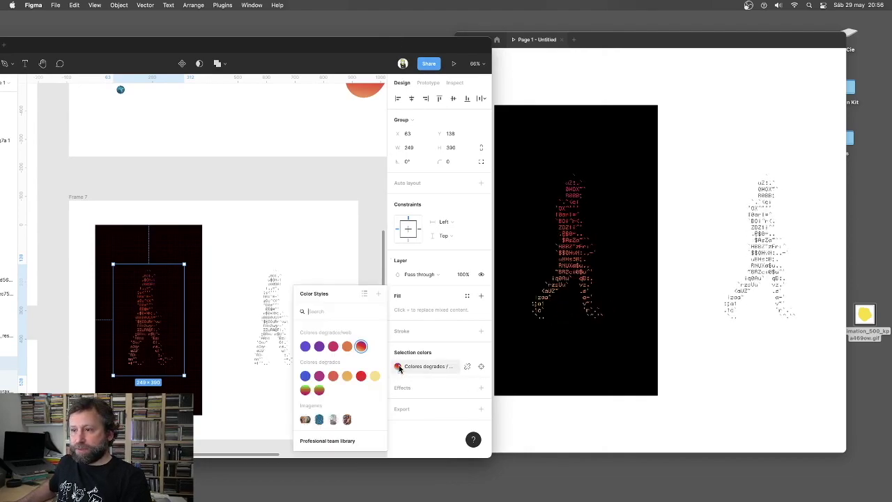
{"action": "left_click", "coordinate": [334, 420]}
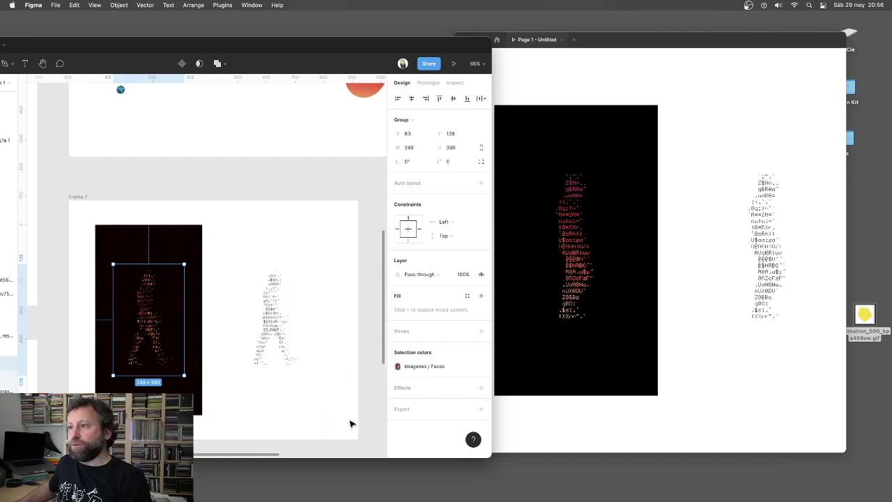